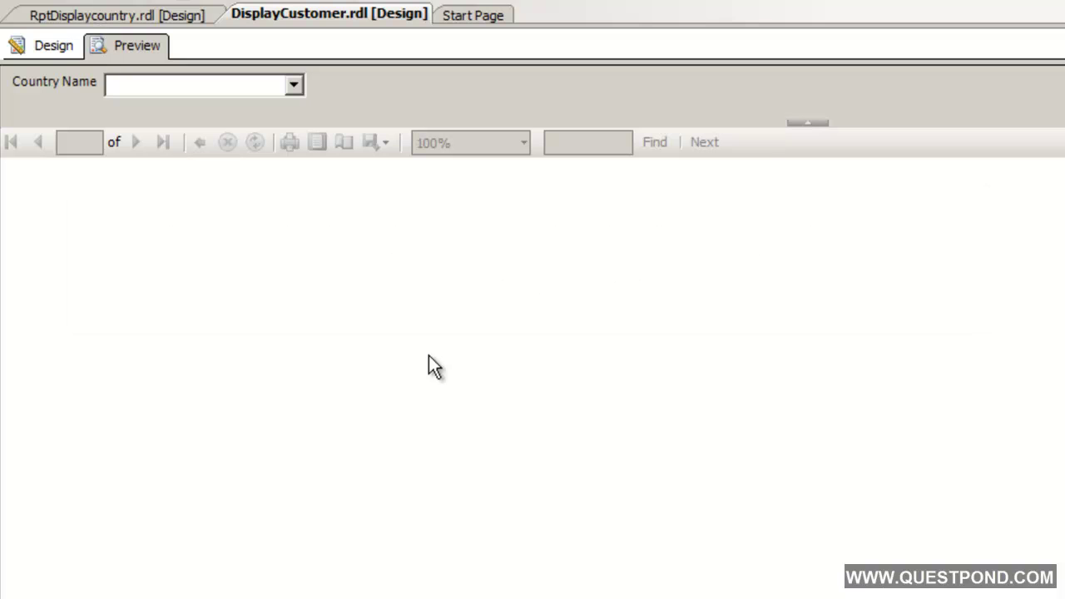
# Confirm the Country Name dropdown lists IND, NEP and USA, then return to the report design.
pyautogui.click(293, 87)
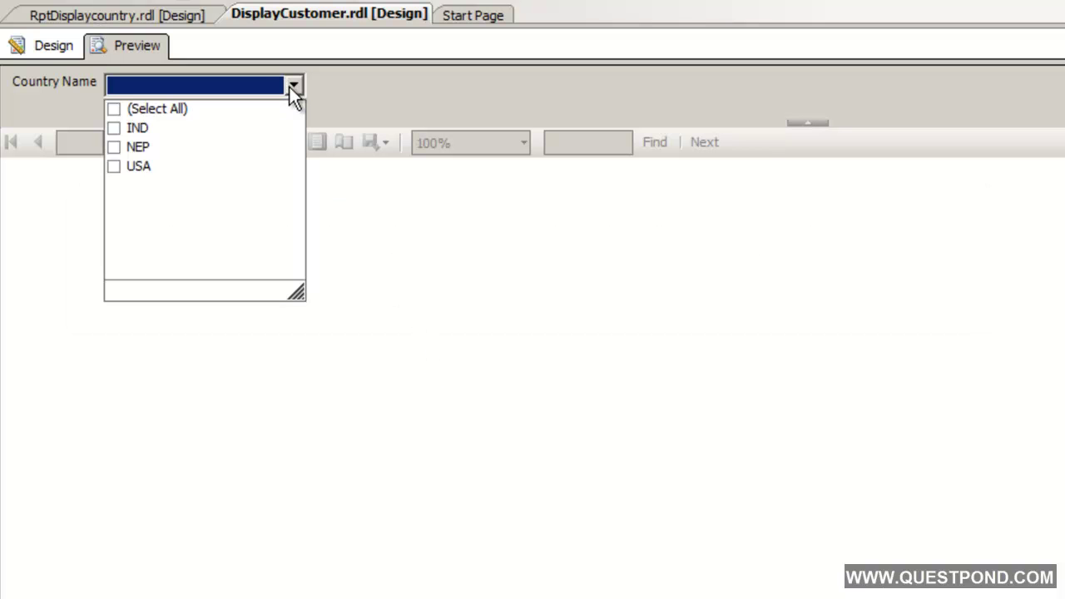
pyautogui.click(42, 48)
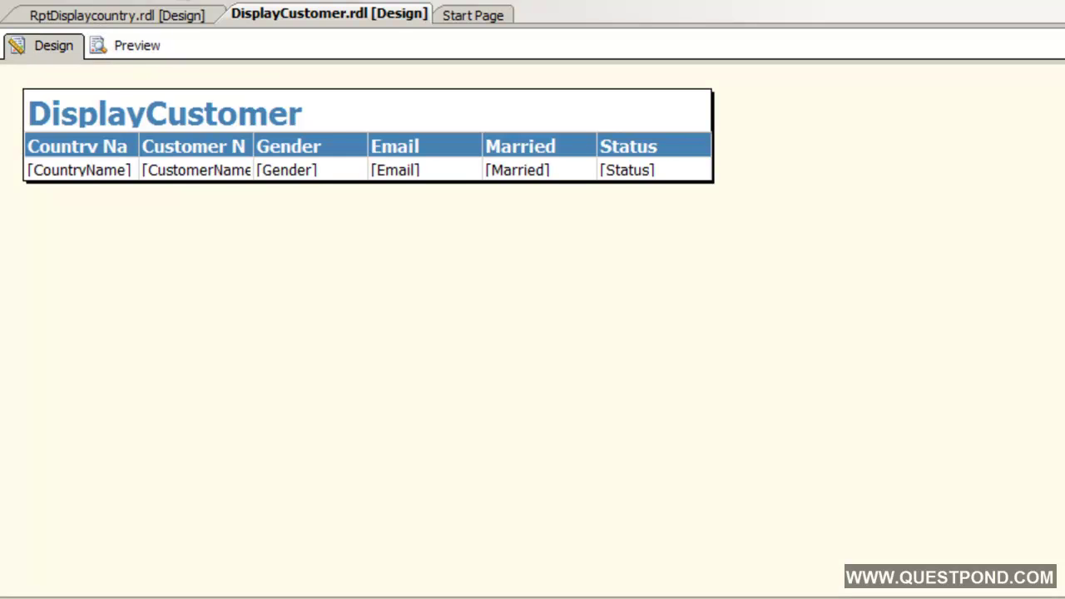
# Show the Report Data panel and view the CountryName parameter's hard-coded values IND, NEP and USA.
pyautogui.click(192, 0)
pyautogui.moveTo(99, 0)
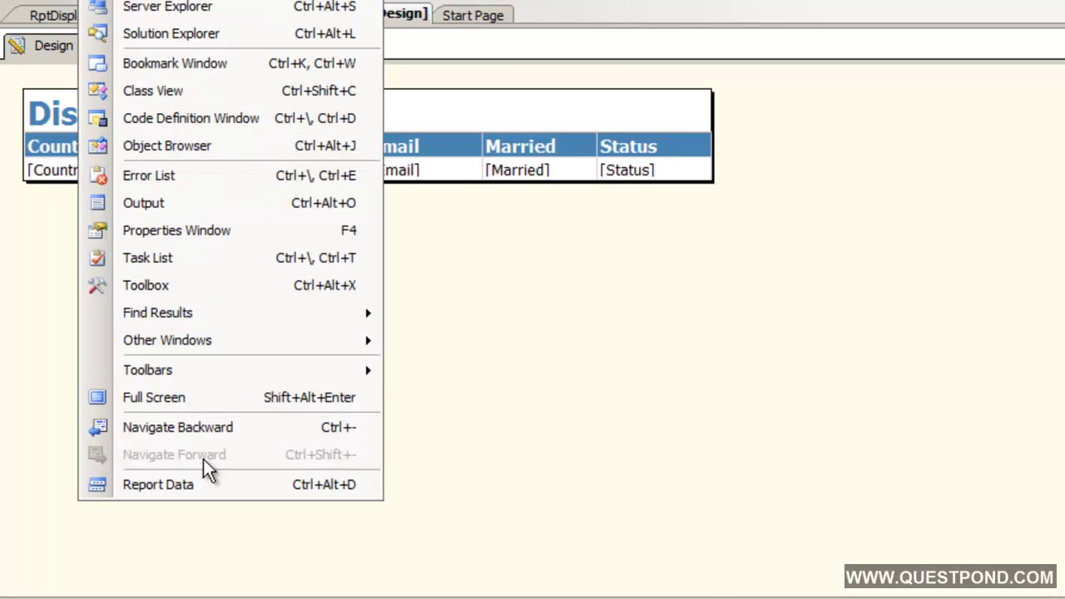
pyautogui.click(158, 484)
pyautogui.rightClick(576, 103)
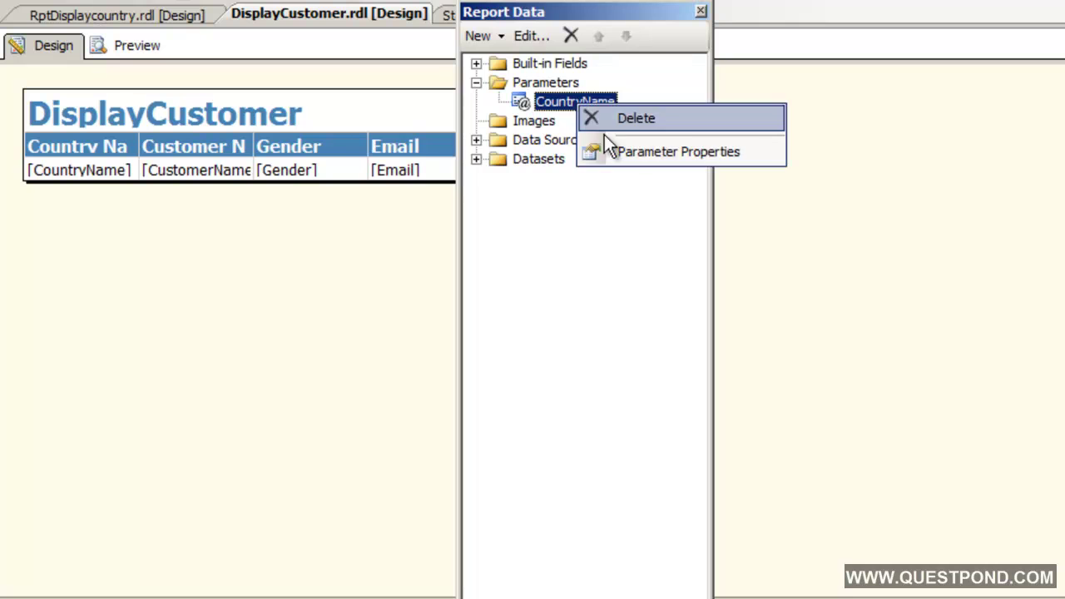
pyautogui.click(617, 152)
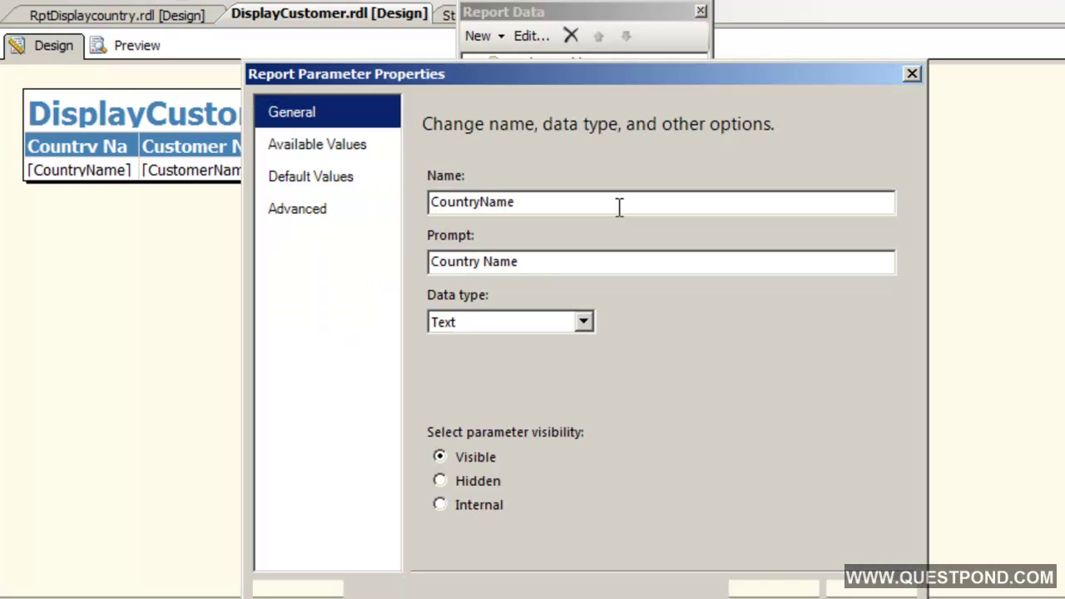
pyautogui.click(319, 148)
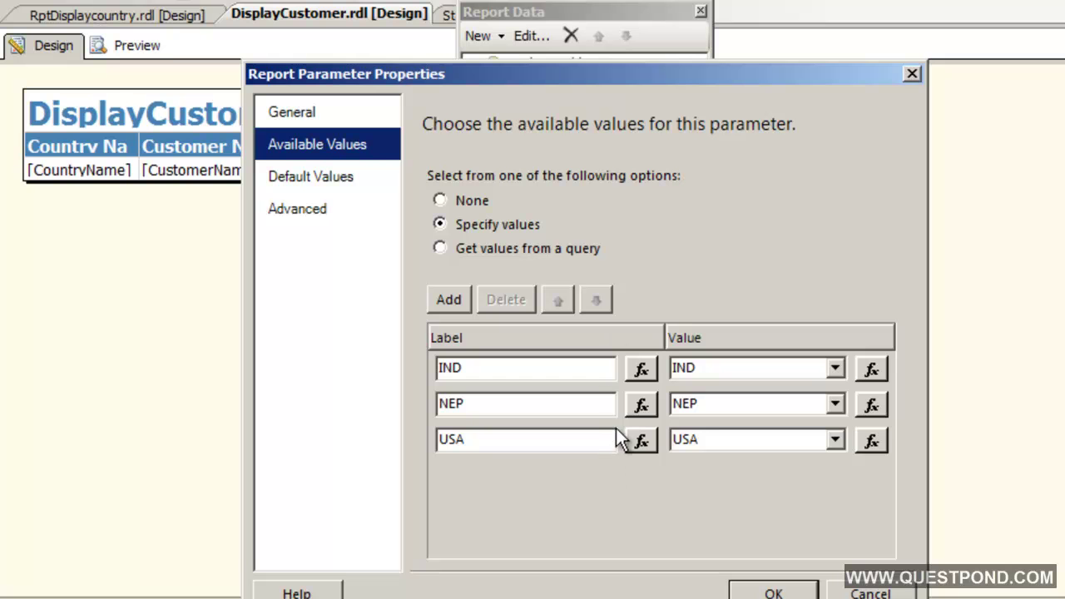
pyautogui.hotkey('alt', 'Tab')
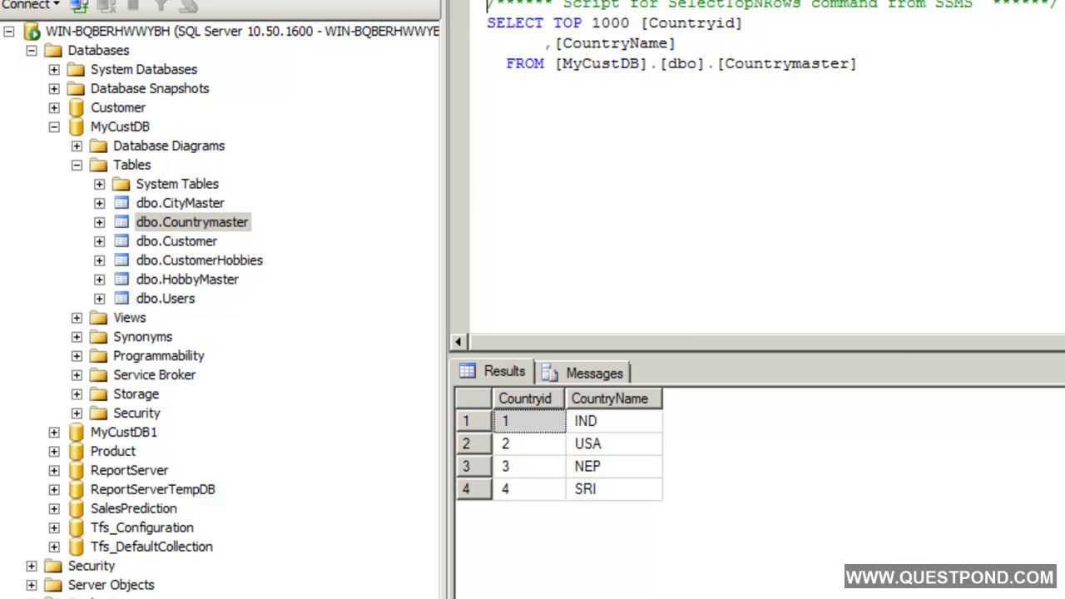
pyautogui.hotkey('alt', 'Tab')
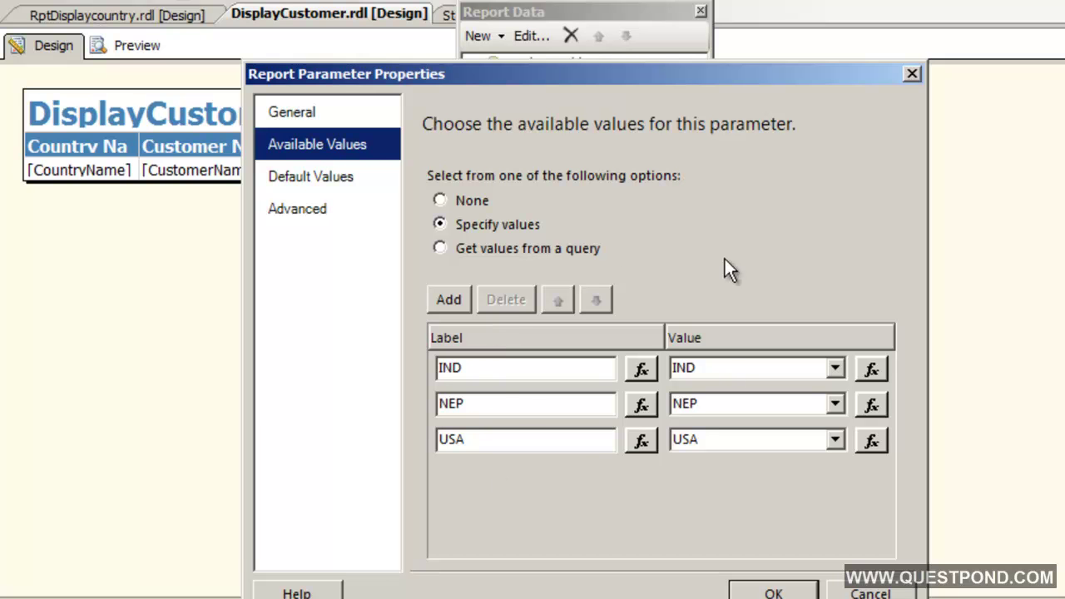
pyautogui.hotkey('alt', 'Tab')
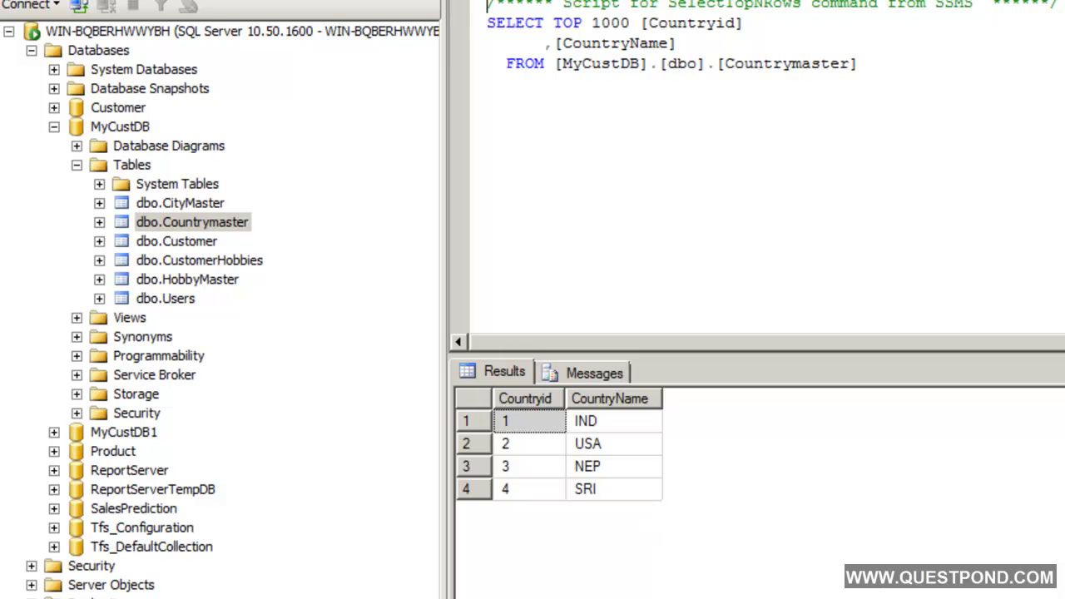
pyautogui.hotkey('alt', 'Tab')
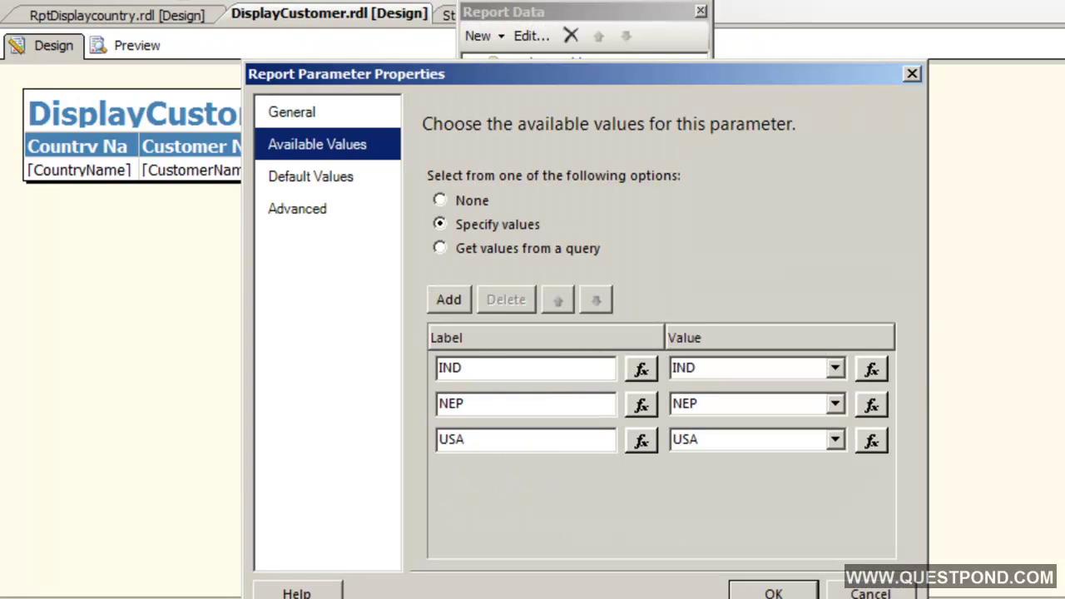
# Cancel the parameter dialog without changes, then expand Datasets and bring up Add Dataset.
pyautogui.click(448, 248)
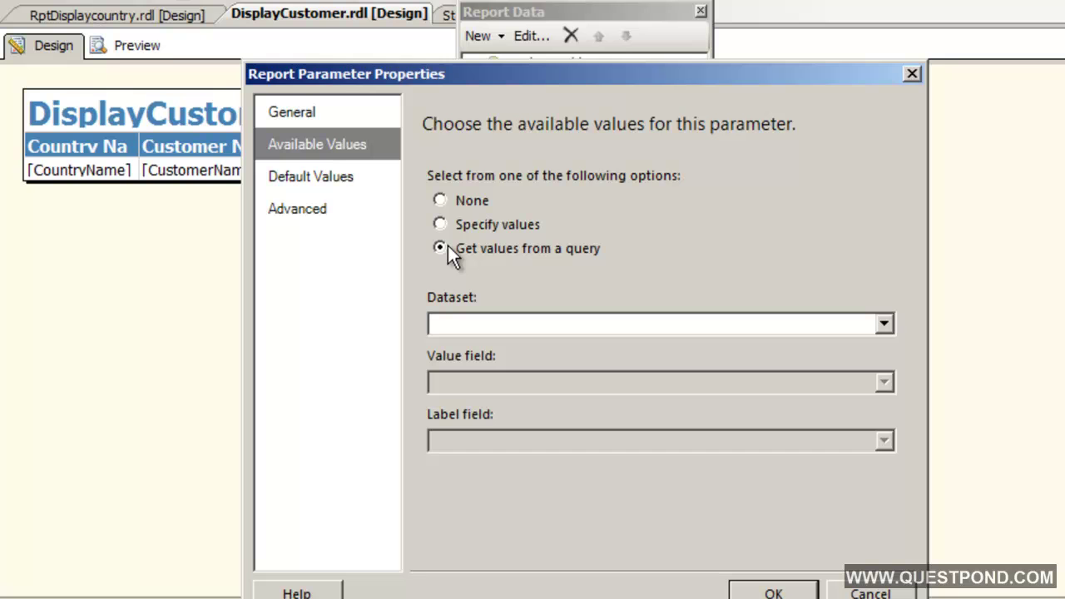
pyautogui.click(867, 594)
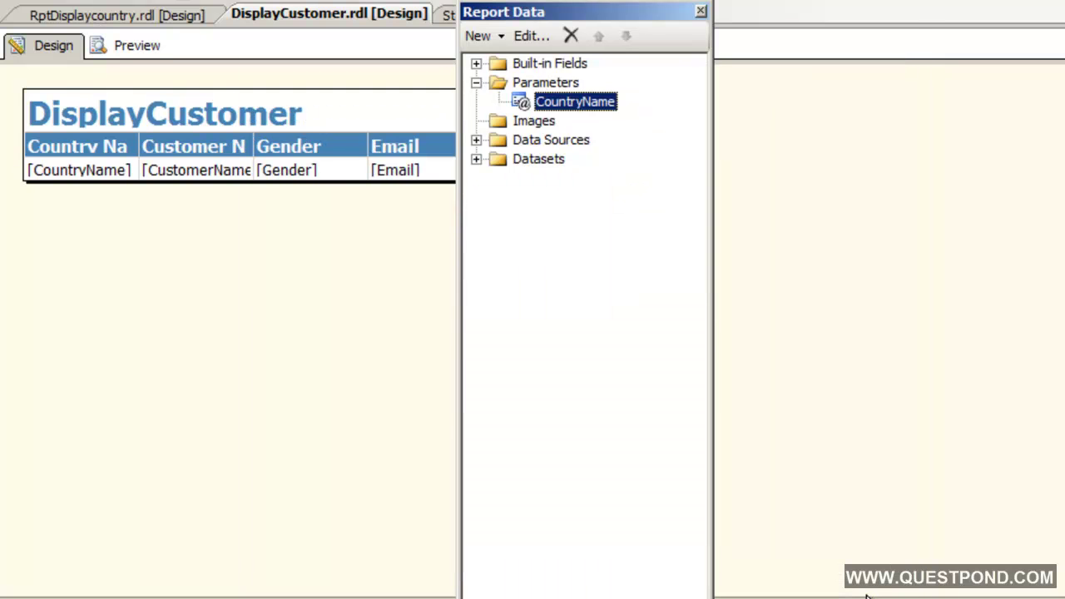
pyautogui.click(476, 159)
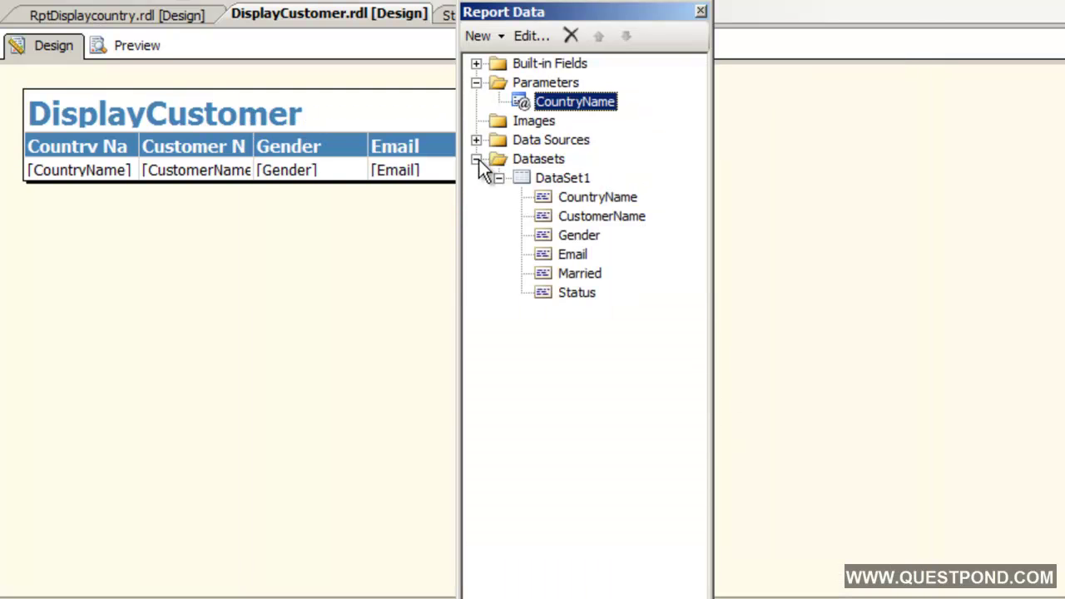
pyautogui.rightClick(552, 159)
pyautogui.click(582, 175)
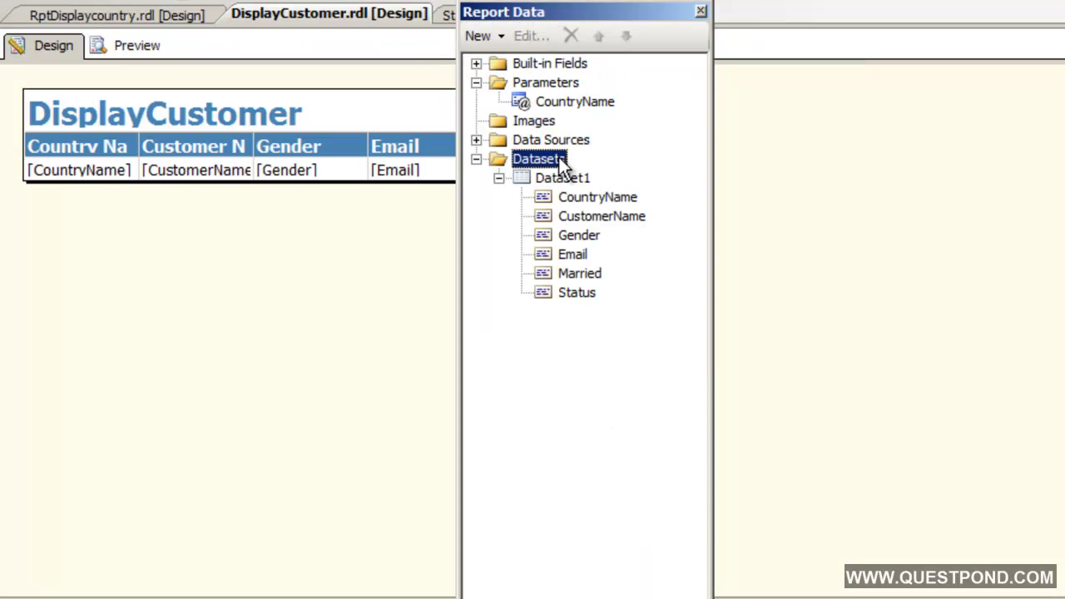
# Start an embedded dataset, then cancel it to inspect the existing DataSource1 connection.
pyautogui.rightClick(561, 160)
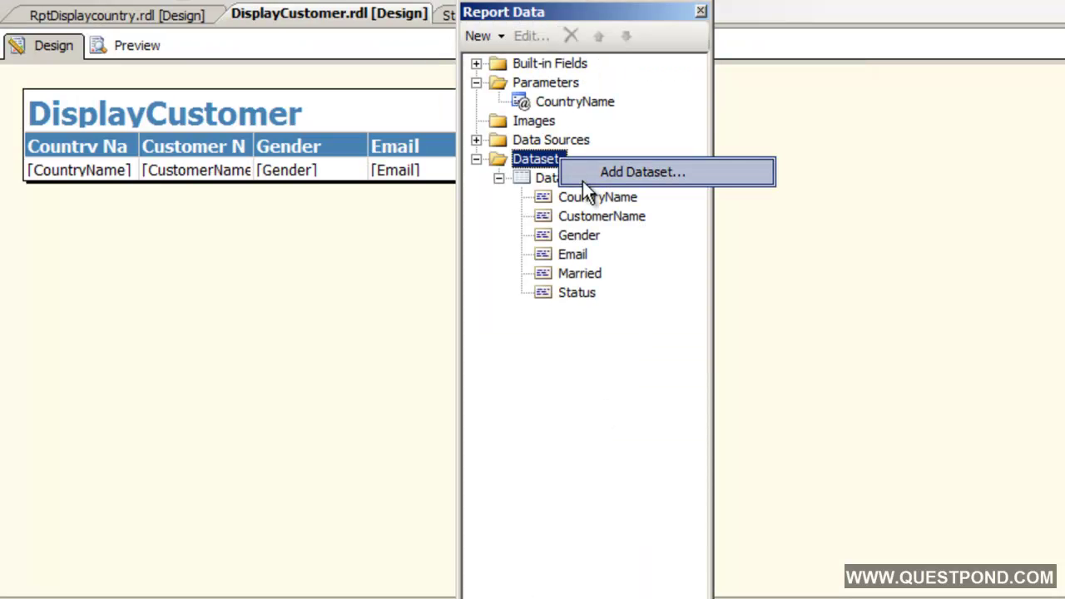
pyautogui.click(588, 179)
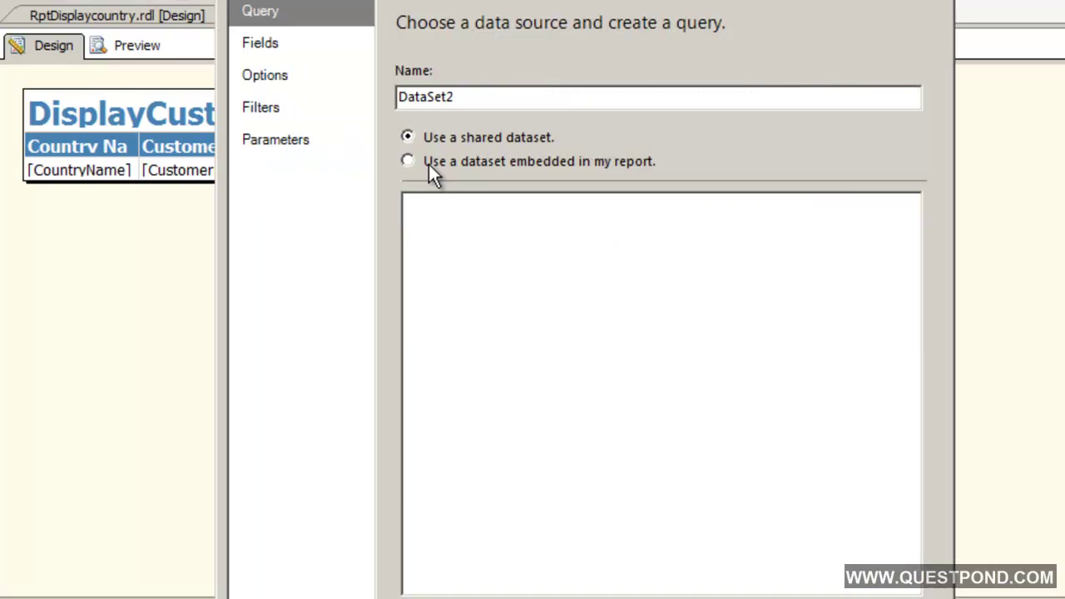
pyautogui.click(426, 164)
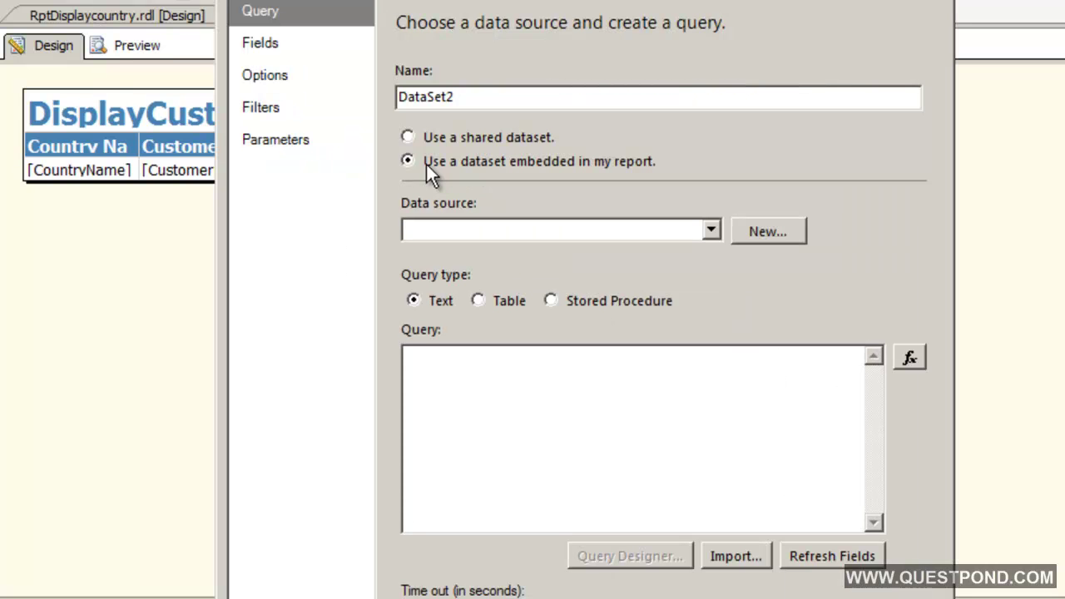
pyautogui.click(715, 231)
pyautogui.click(715, 232)
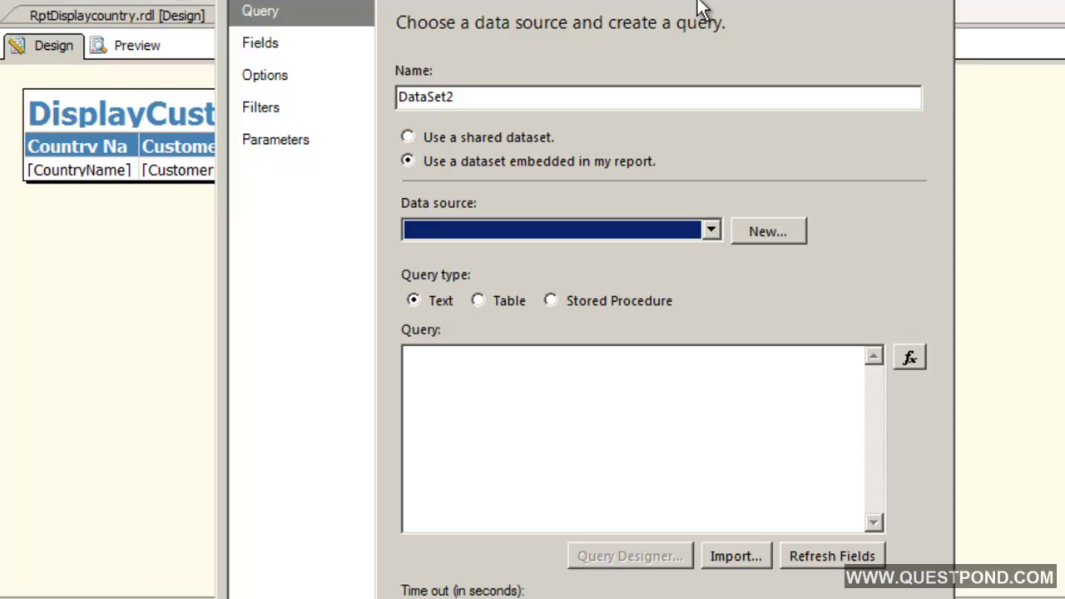
pyautogui.moveTo(699, 6); pyautogui.dragTo(1064, 0)
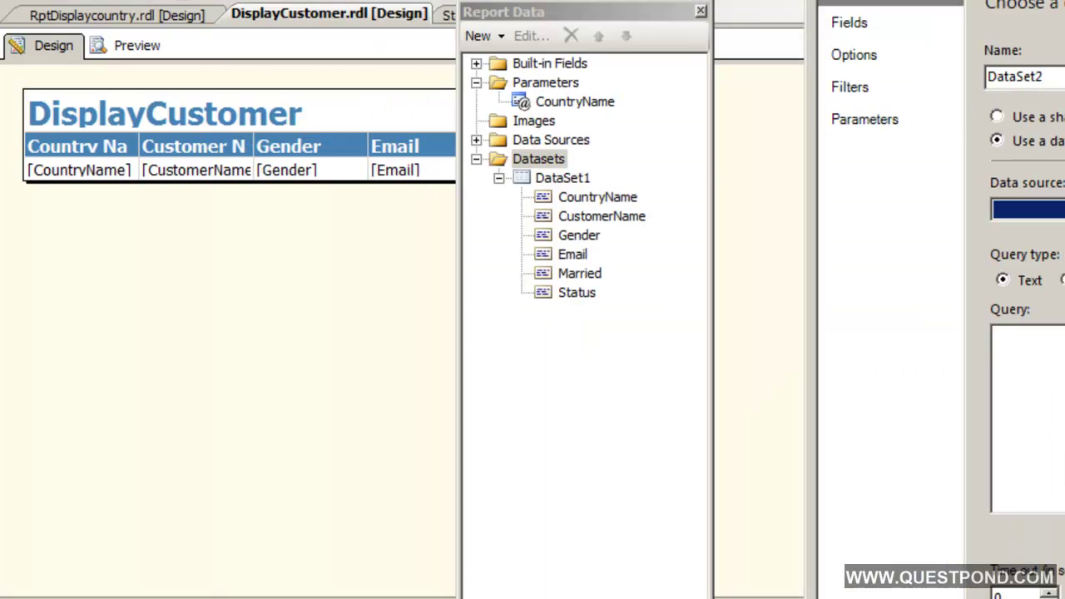
pyautogui.press('Escape')
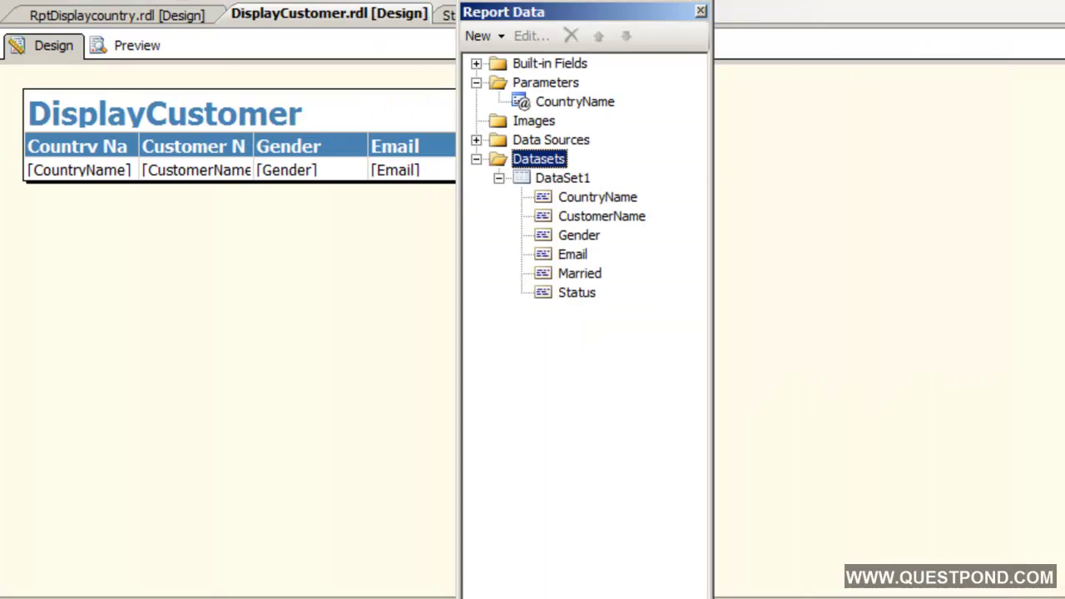
pyautogui.click(476, 139)
pyautogui.click(565, 166)
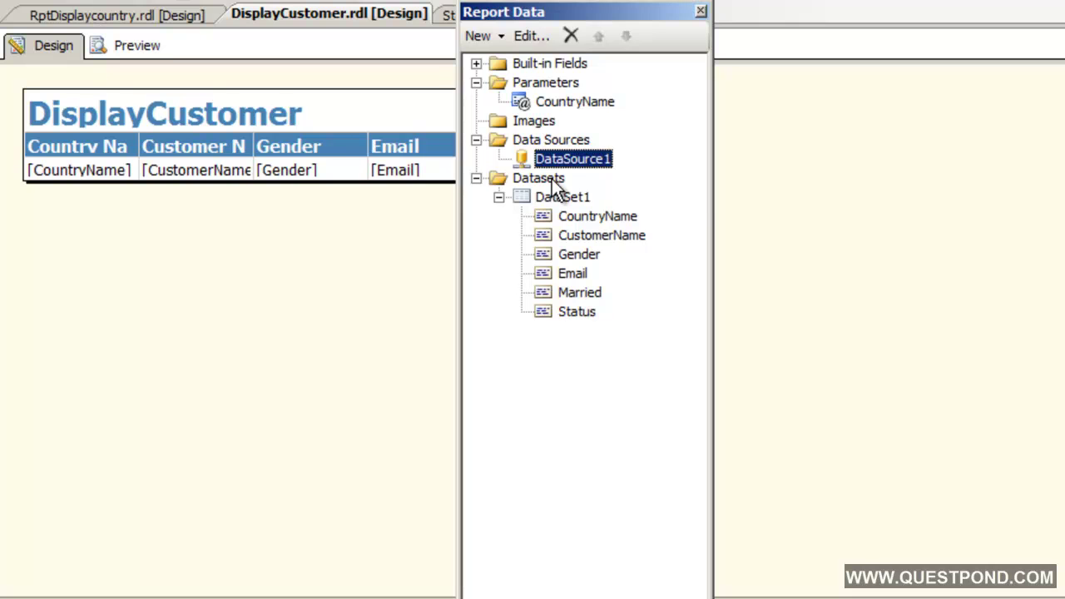
# Add an embedded dataset DataSet2 using DataSource1 as its data source.
pyautogui.rightClick(552, 181)
pyautogui.click(615, 196)
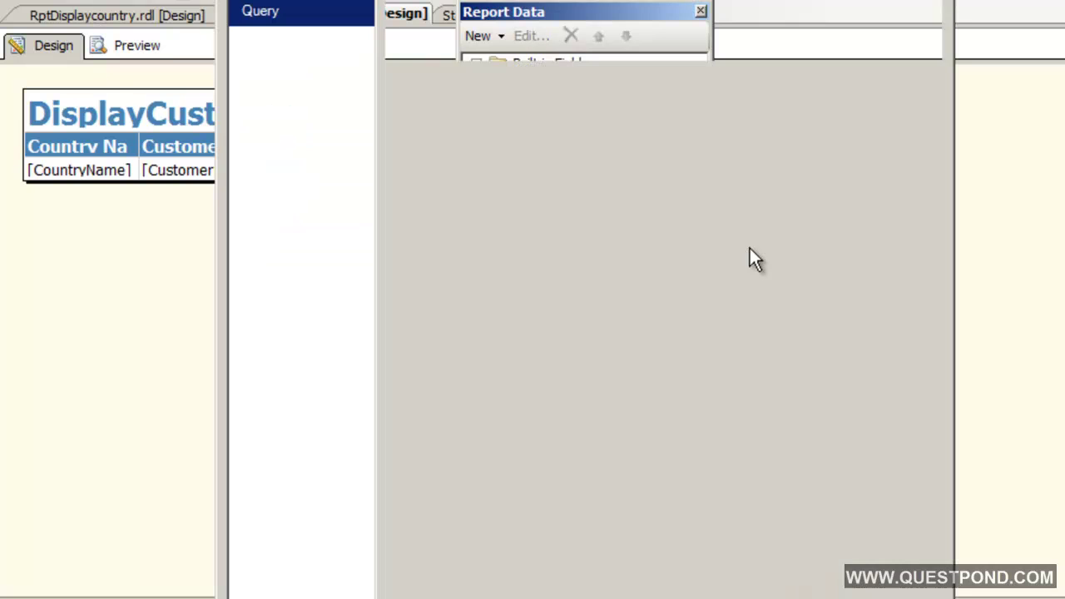
pyautogui.click(416, 161)
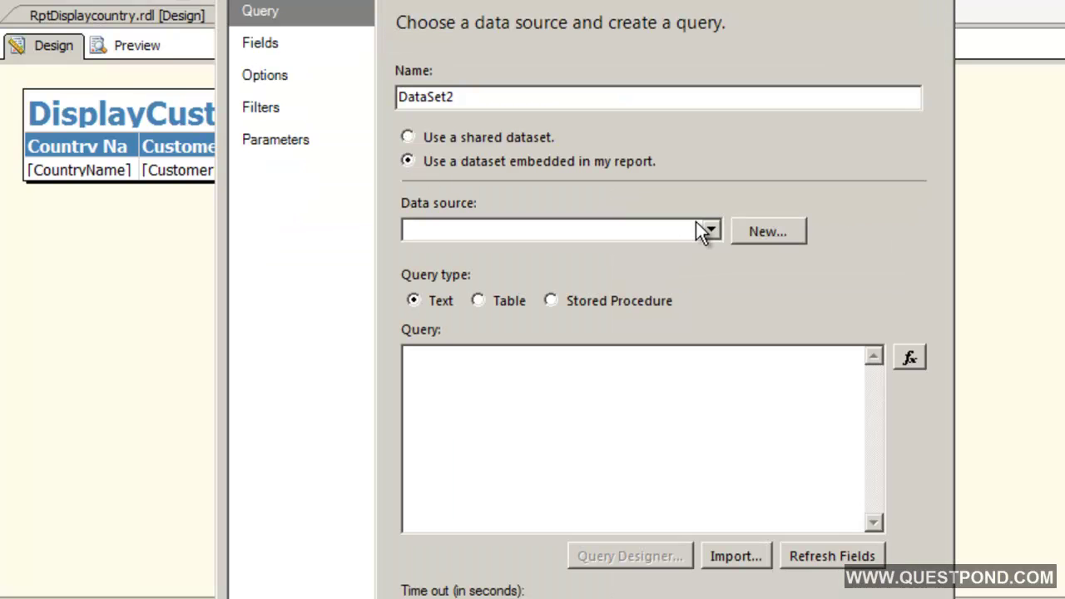
pyautogui.click(710, 231)
pyautogui.click(630, 255)
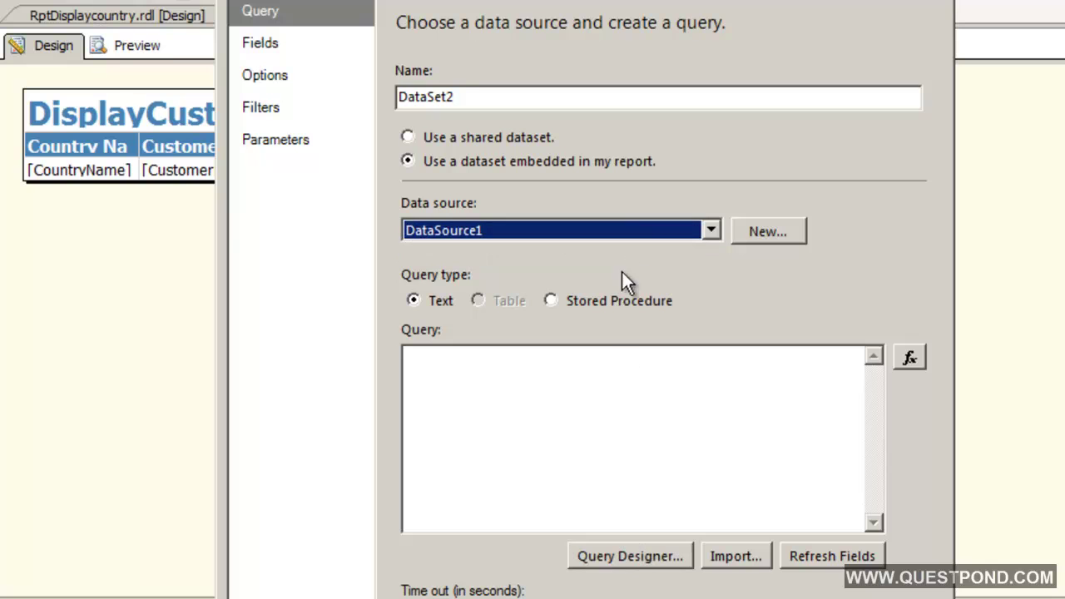
pyautogui.click(608, 478)
# Build SELECT Countryid, CountryName FROM Countrymaster in the Query Designer by adding the Countrymaster table.
pyautogui.click(634, 555)
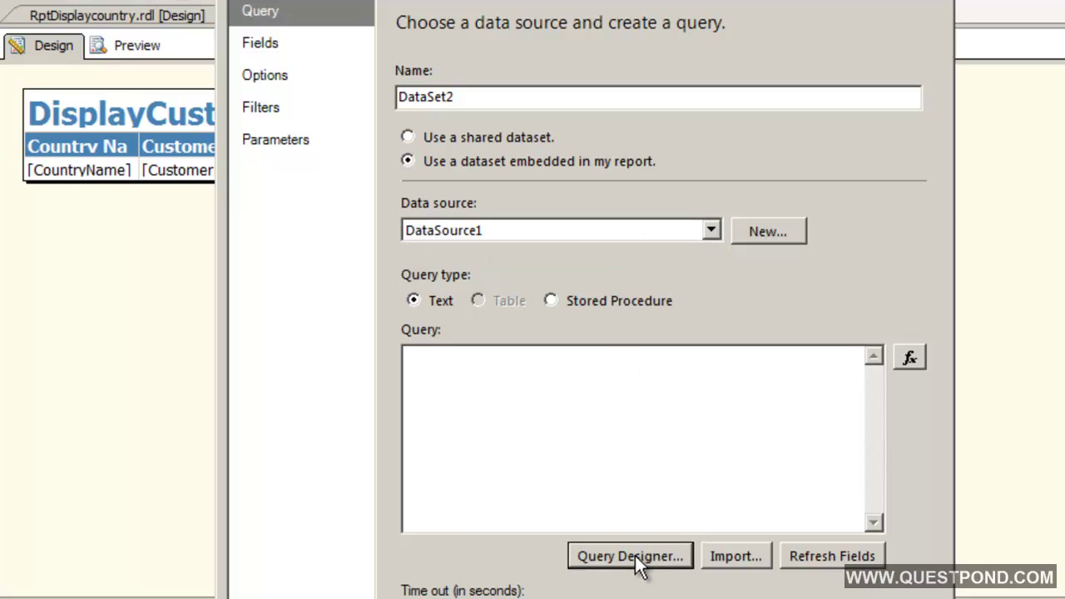
pyautogui.rightClick(479, 182)
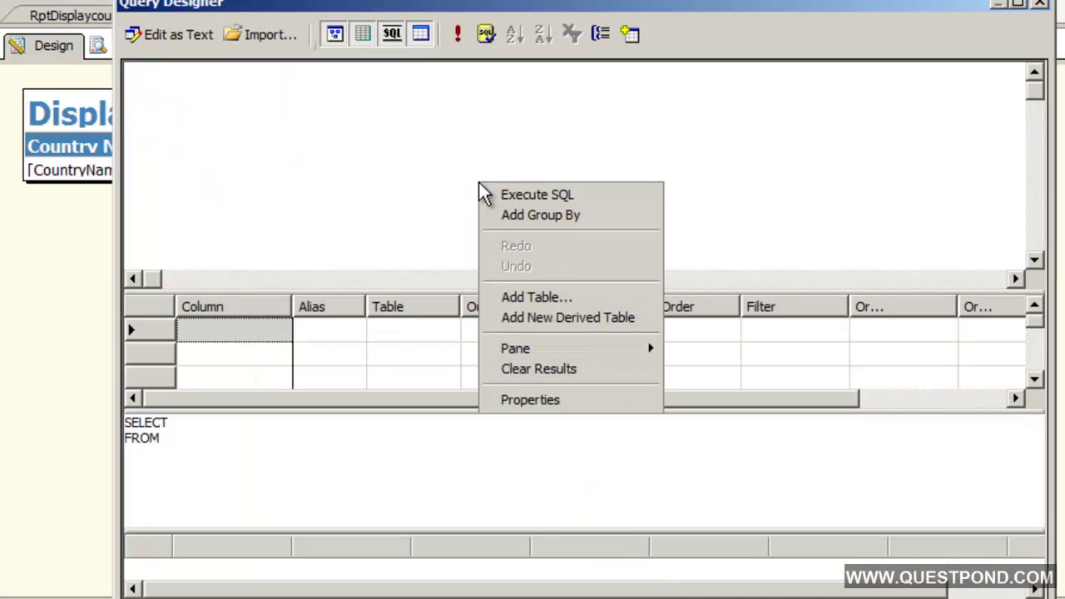
pyautogui.click(539, 297)
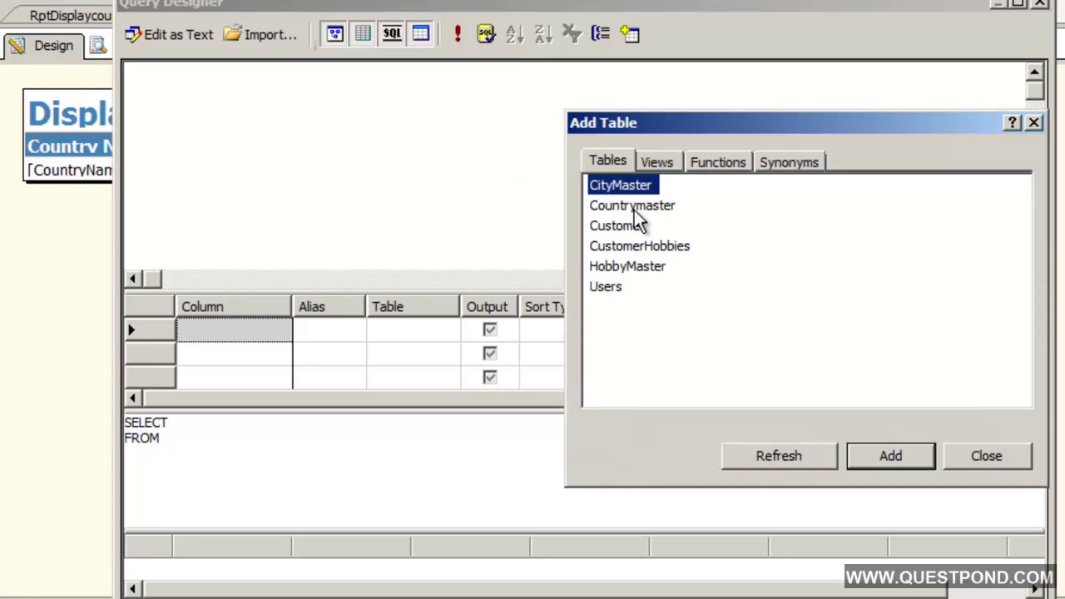
pyautogui.click(634, 209)
pyautogui.click(878, 456)
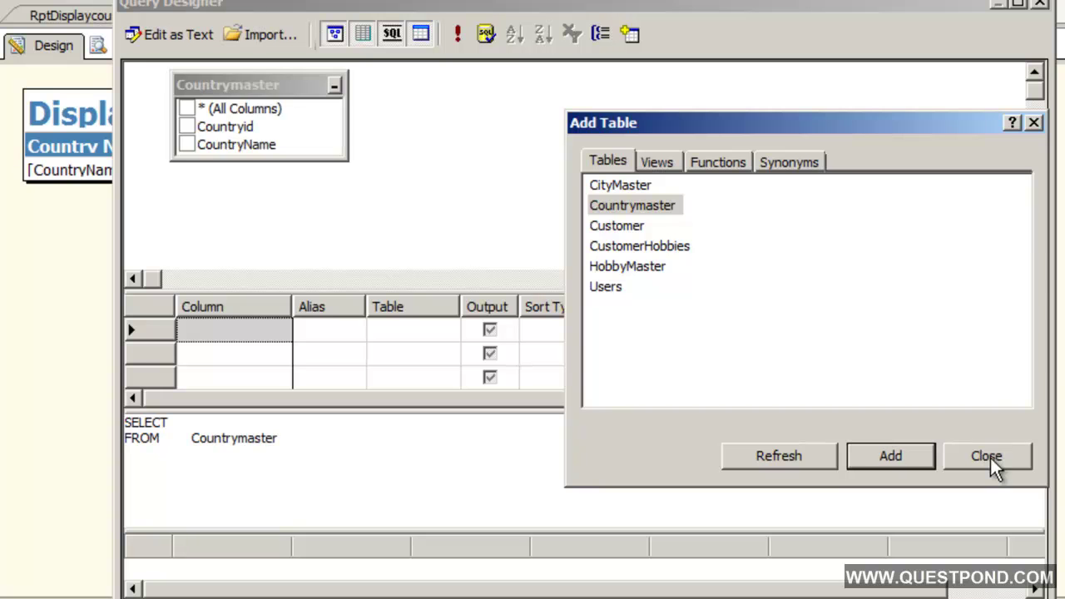
pyautogui.click(988, 457)
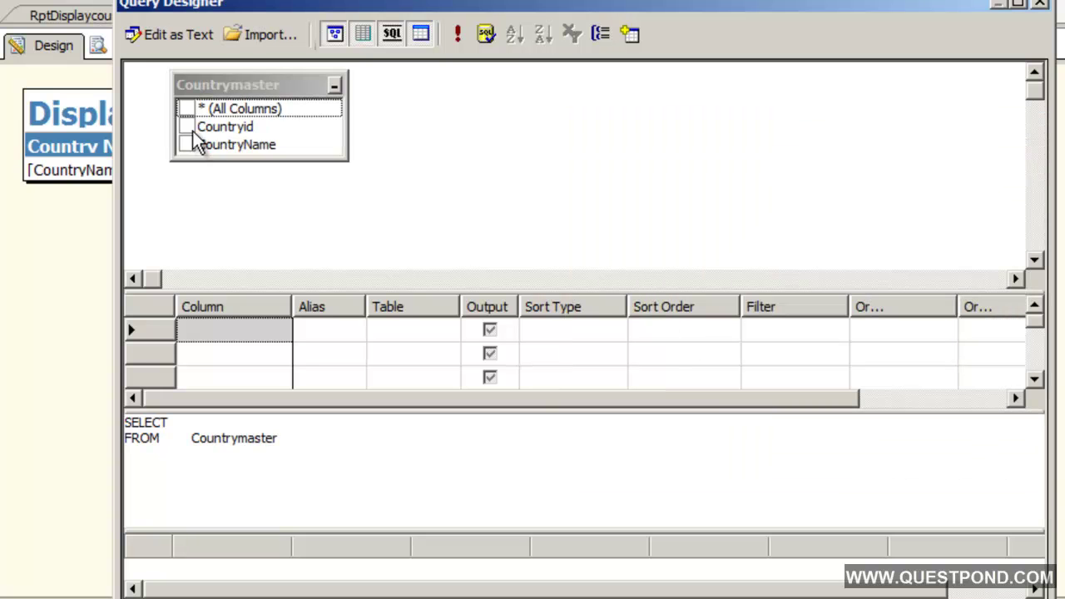
pyautogui.click(188, 127)
pyautogui.click(188, 144)
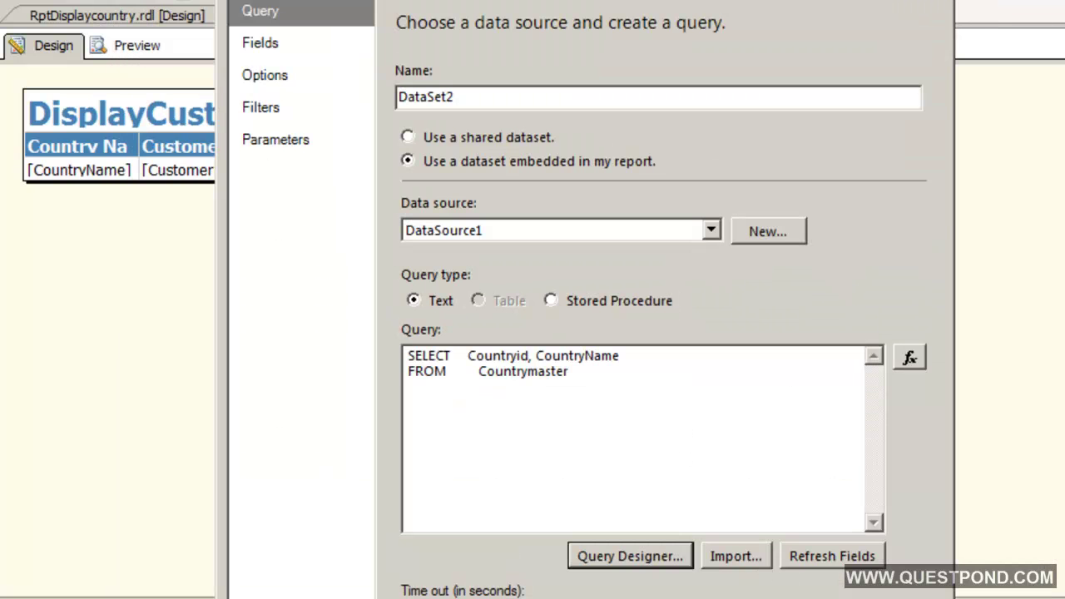
# Confirm Dataset Properties so DataSet2 is created with Countryid and CountryName fields.
pyautogui.press('Return')
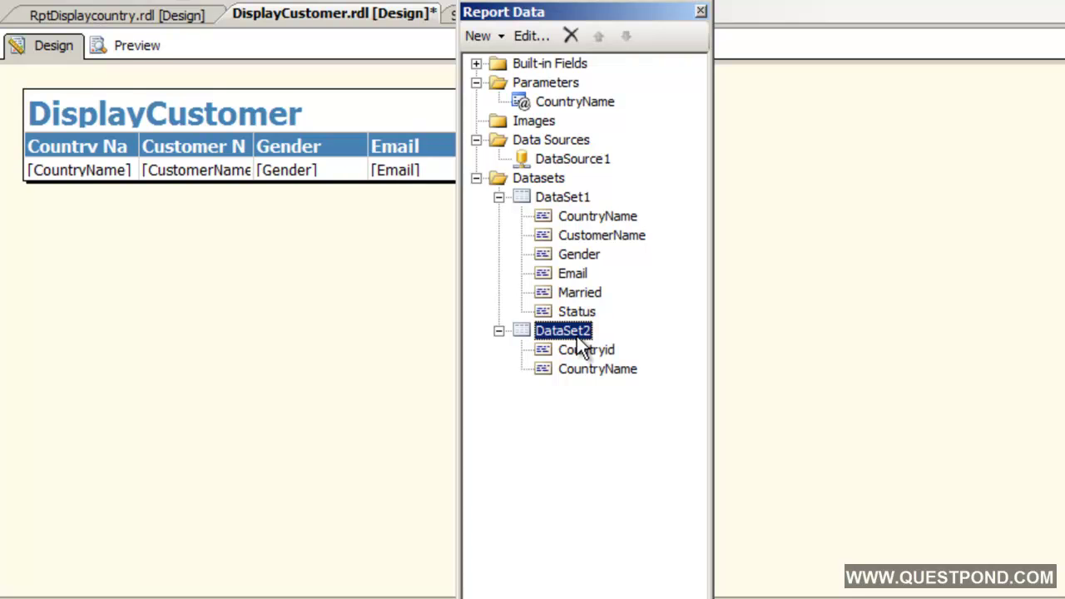
# Fill CountryName's available values from DataSet2's query, with value Countryid and label CountryName.
pyautogui.rightClick(573, 103)
pyautogui.click(616, 151)
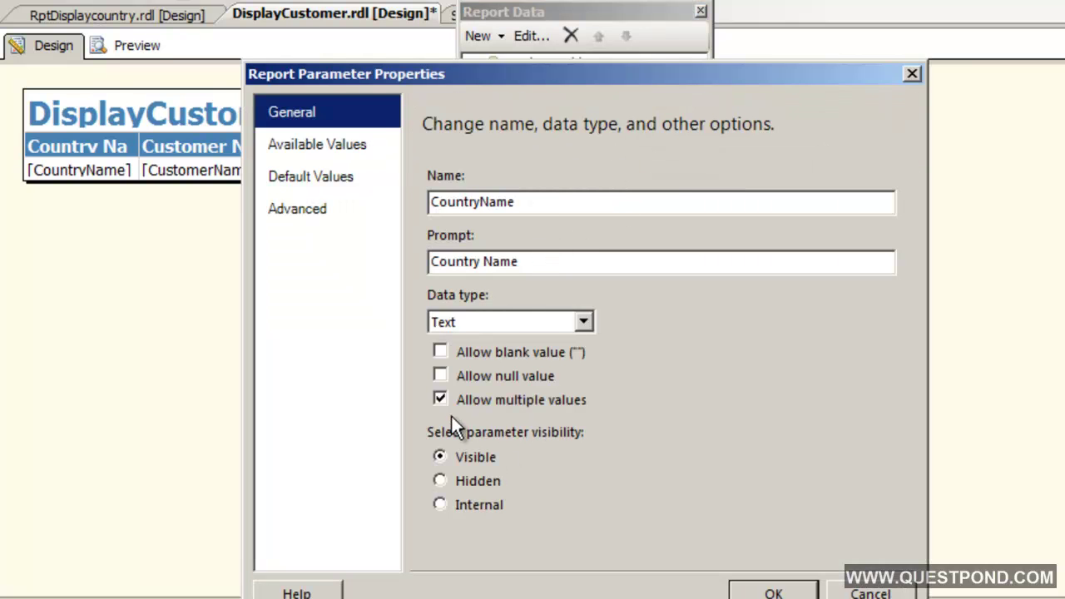
pyautogui.click(329, 150)
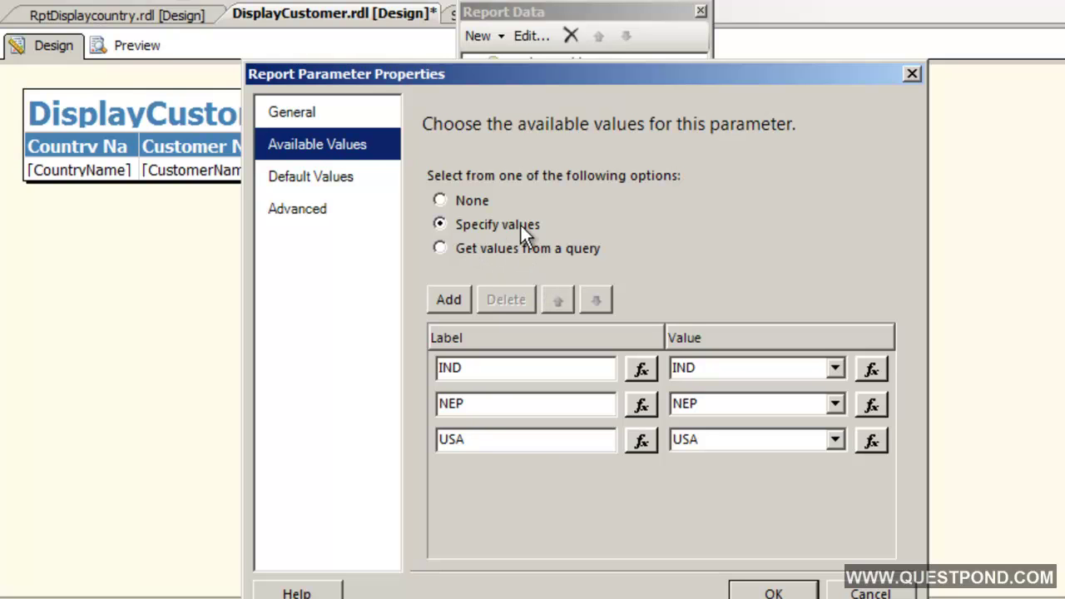
pyautogui.click(463, 257)
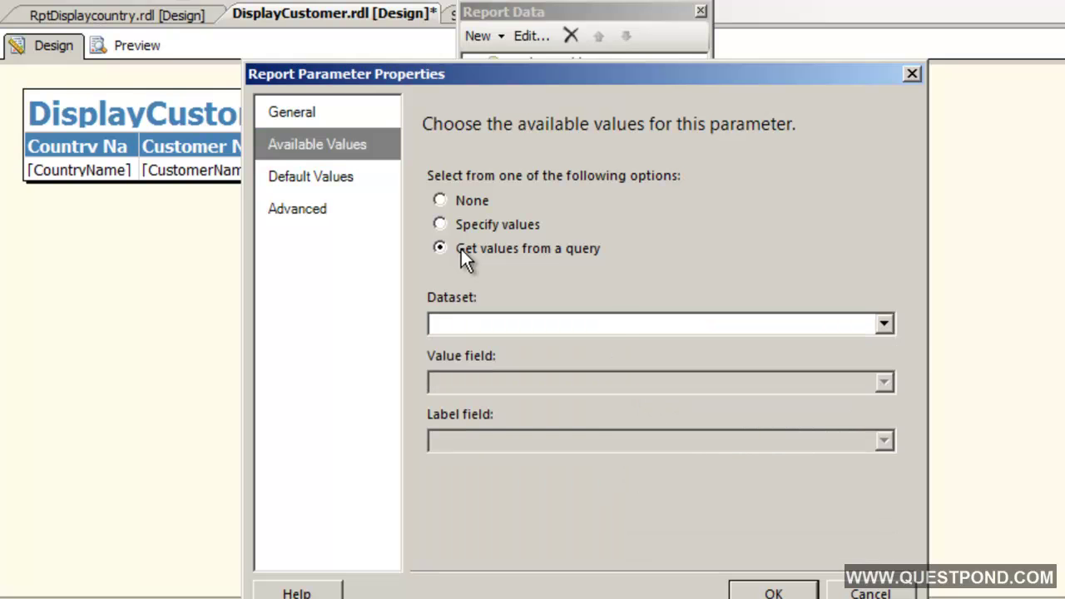
pyautogui.click(884, 323)
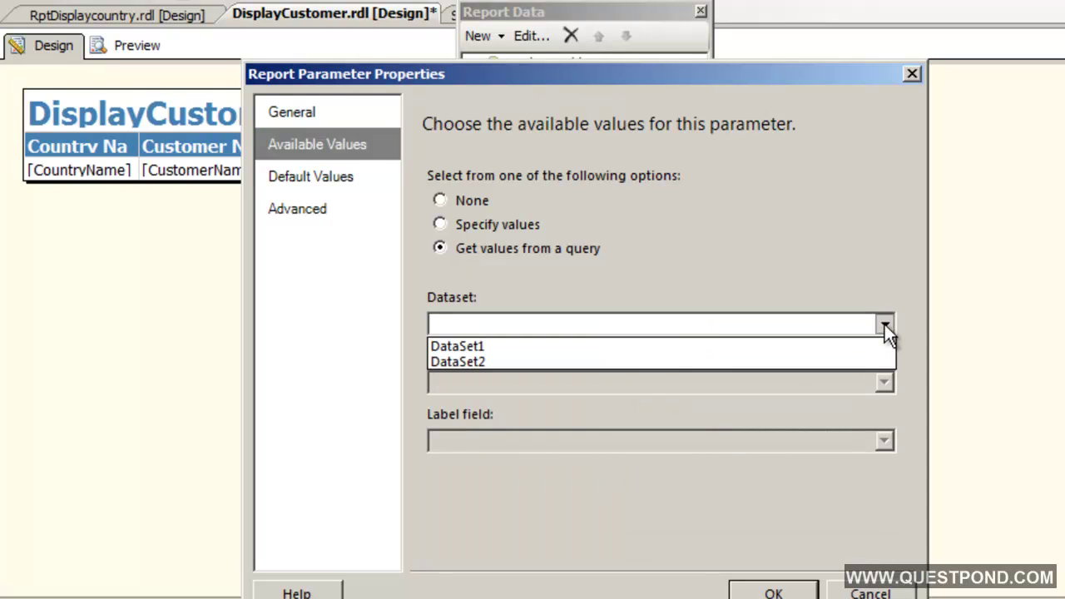
pyautogui.click(632, 365)
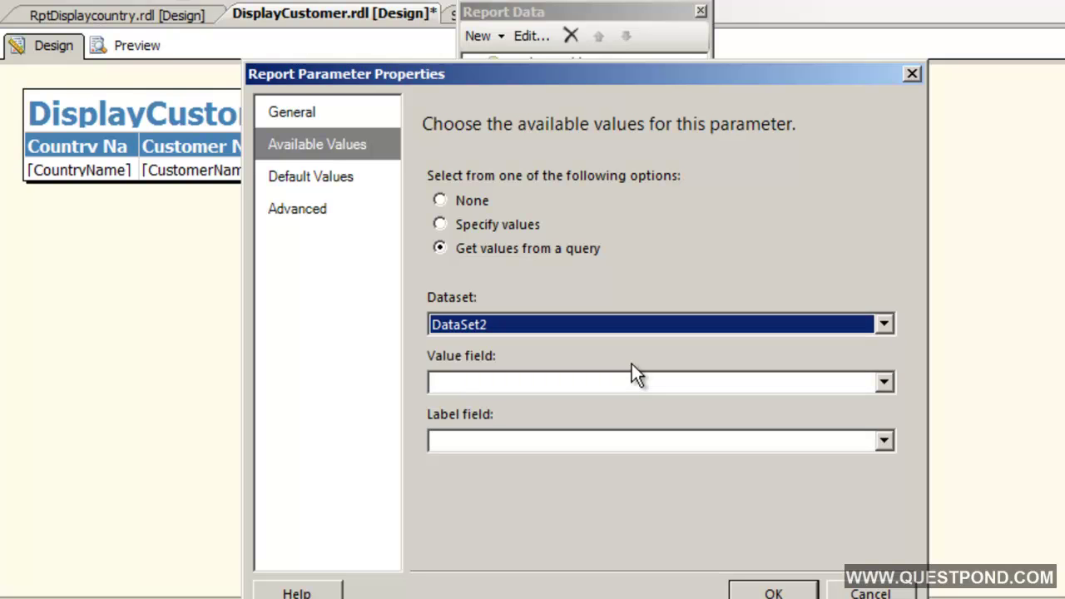
pyautogui.click(883, 383)
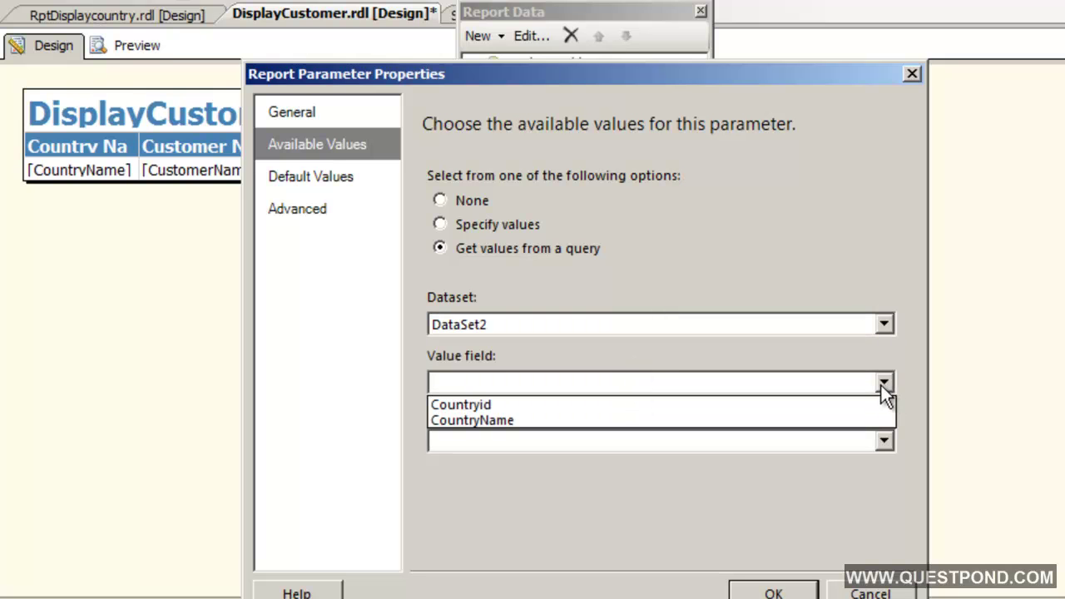
pyautogui.click(657, 410)
pyautogui.click(884, 441)
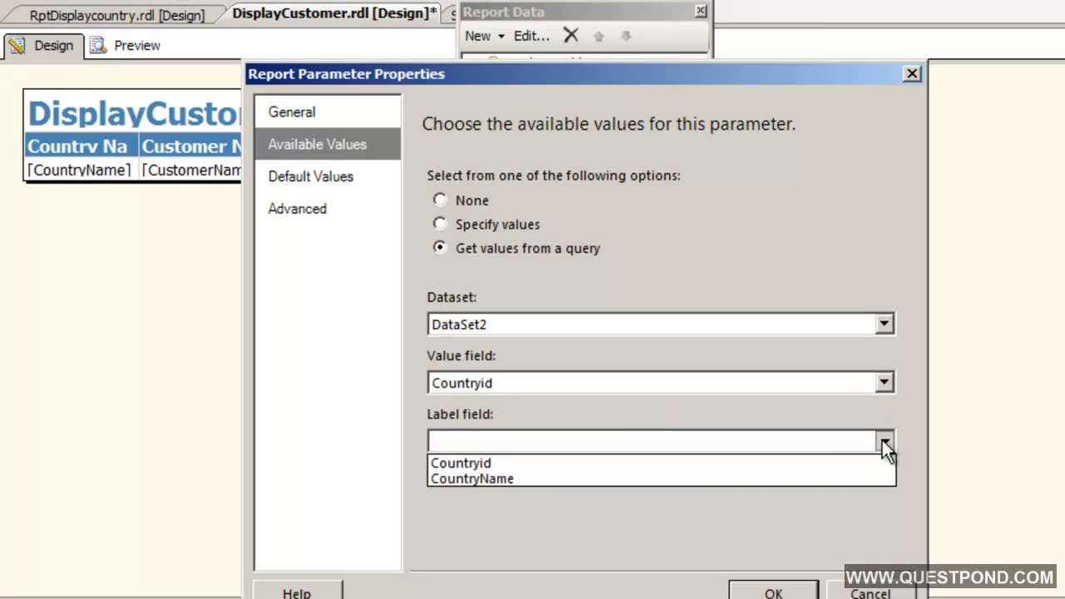
pyautogui.click(606, 479)
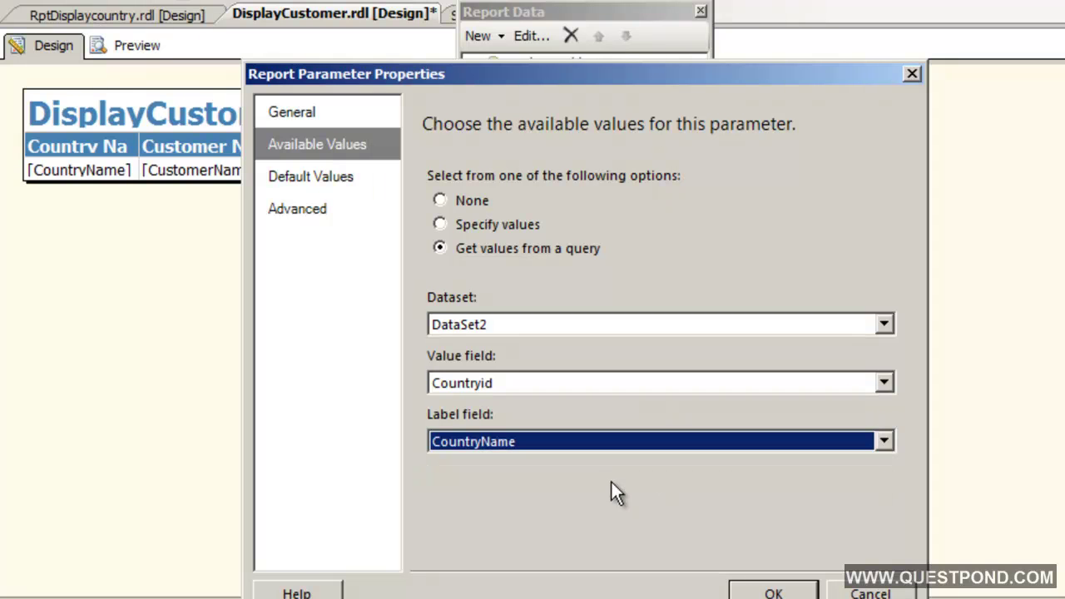
pyautogui.click(773, 592)
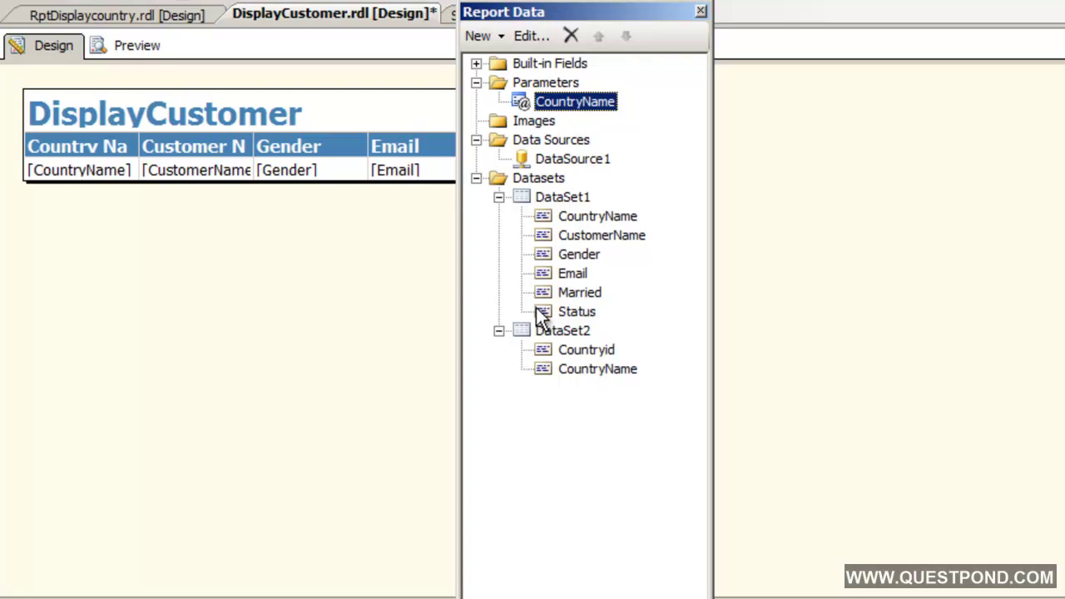
pyautogui.click(125, 46)
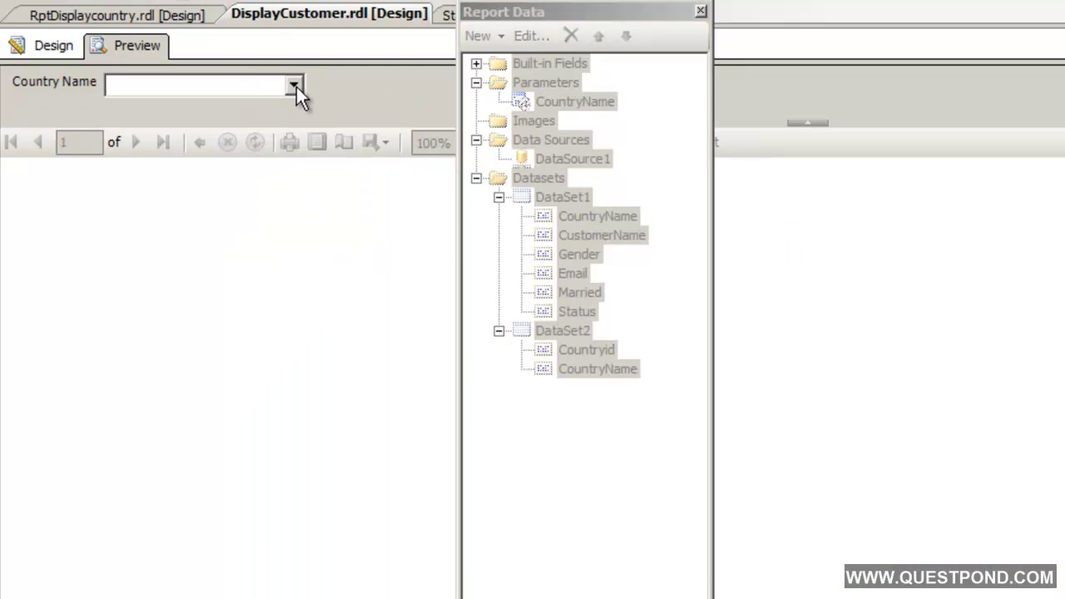
pyautogui.click(295, 86)
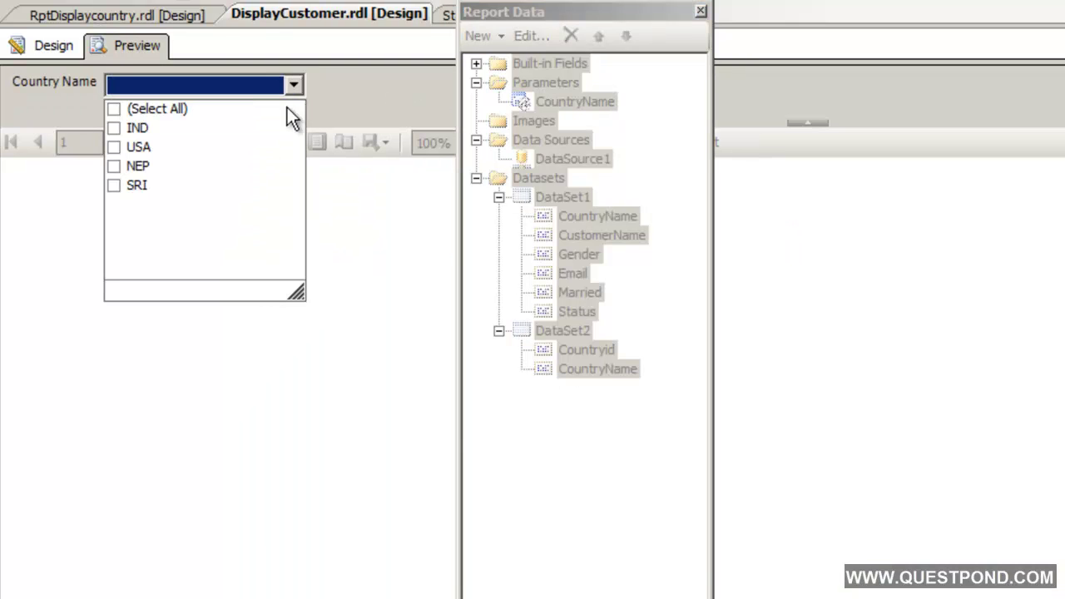
pyautogui.click(269, 536)
pyautogui.hotkey('alt', 'Tab')
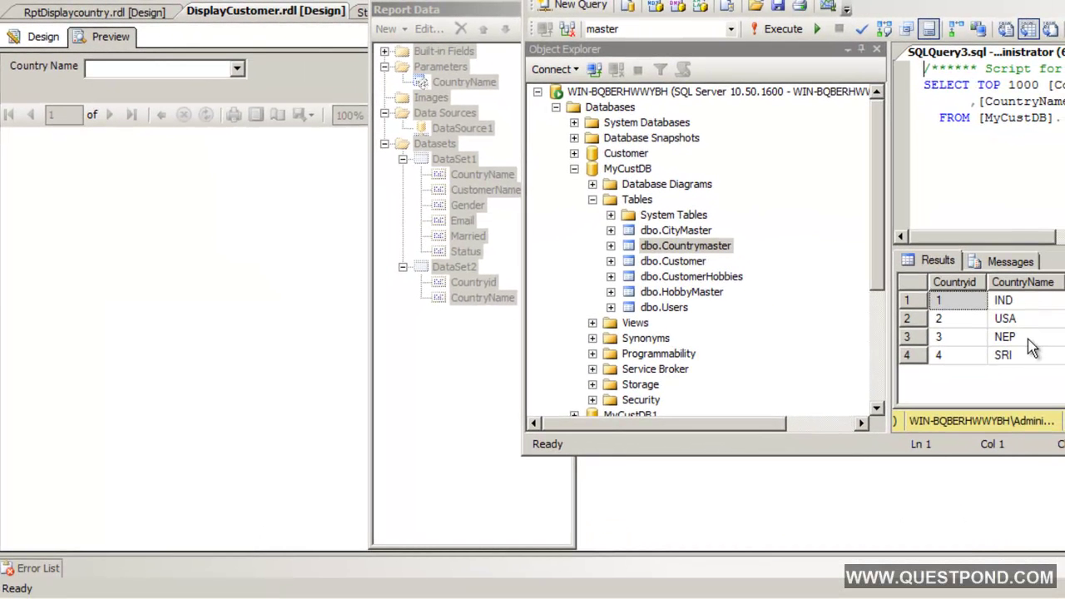
pyautogui.click(315, 243)
pyautogui.click(237, 68)
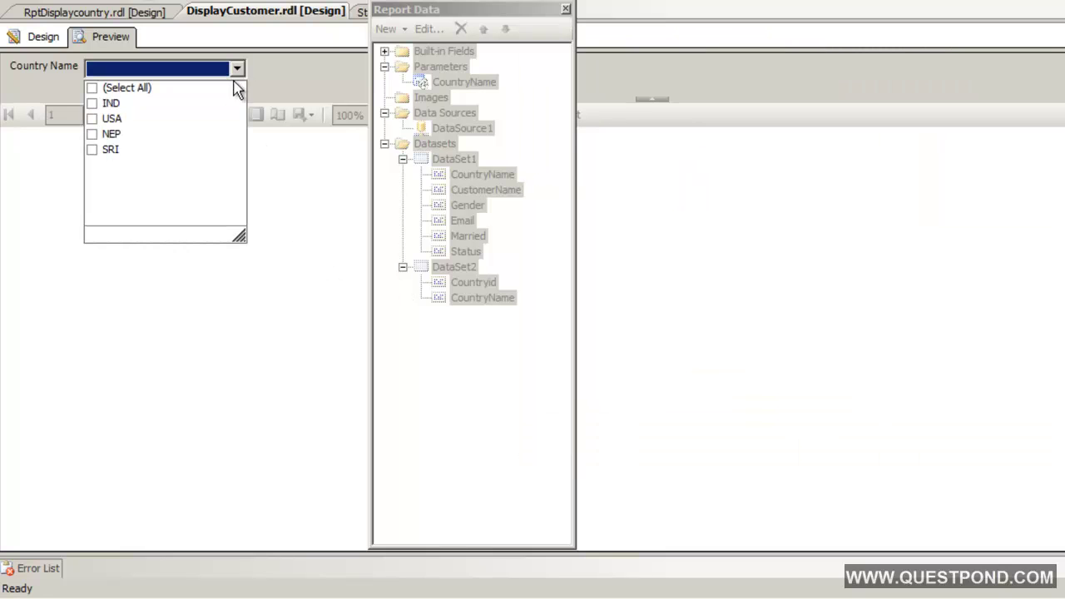
pyautogui.click(116, 292)
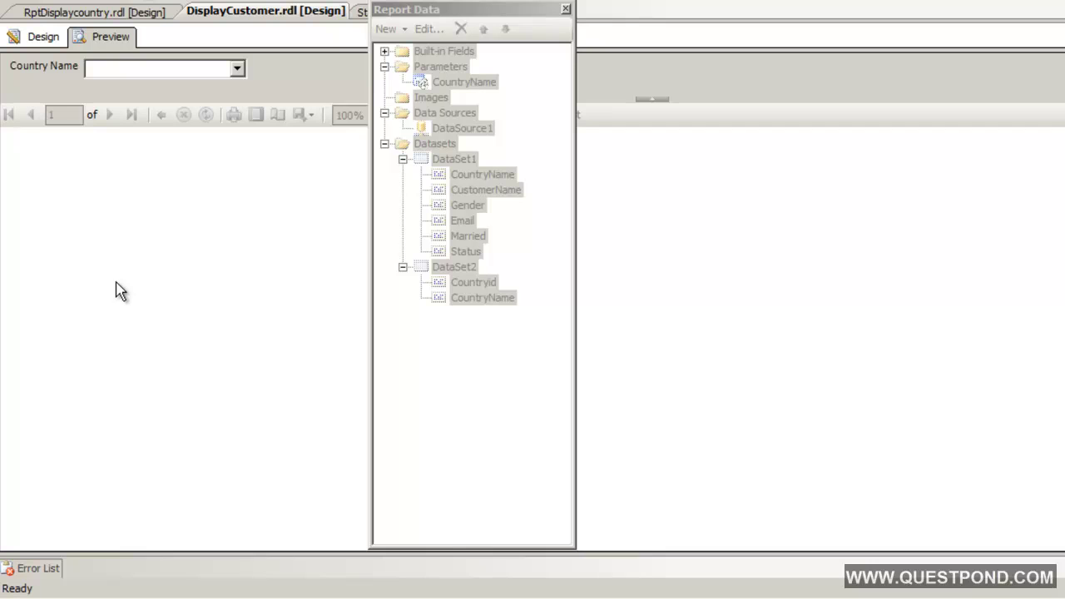
pyautogui.click(237, 70)
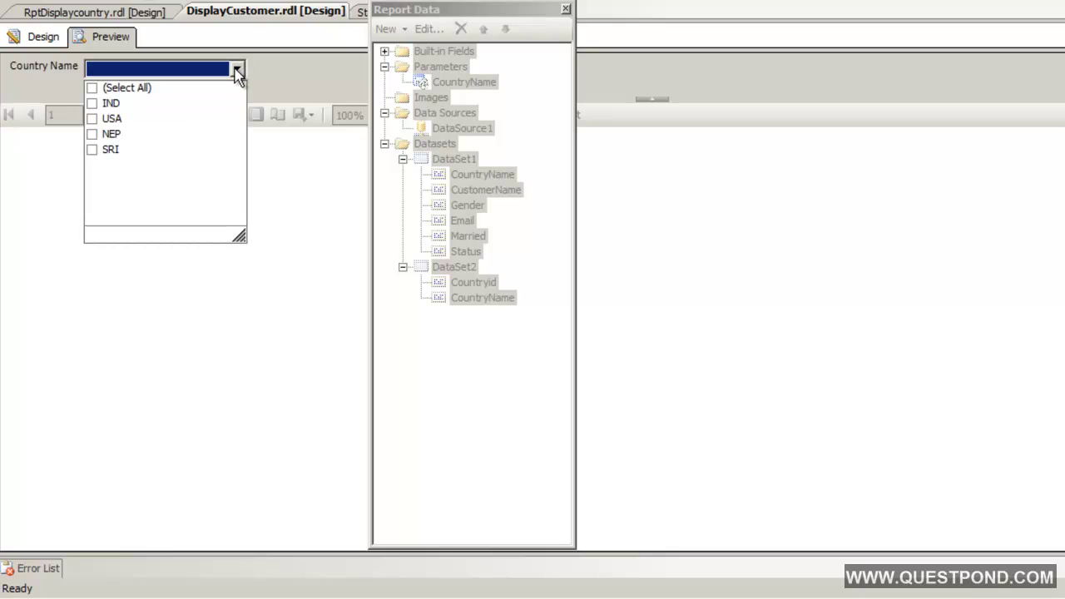
pyautogui.click(288, 165)
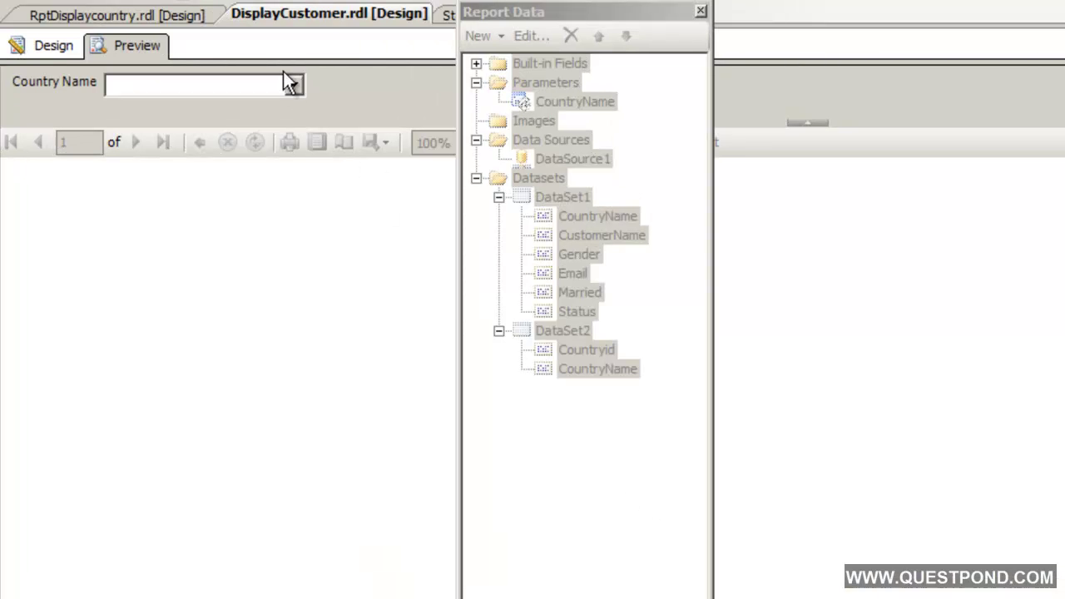
pyautogui.click(293, 85)
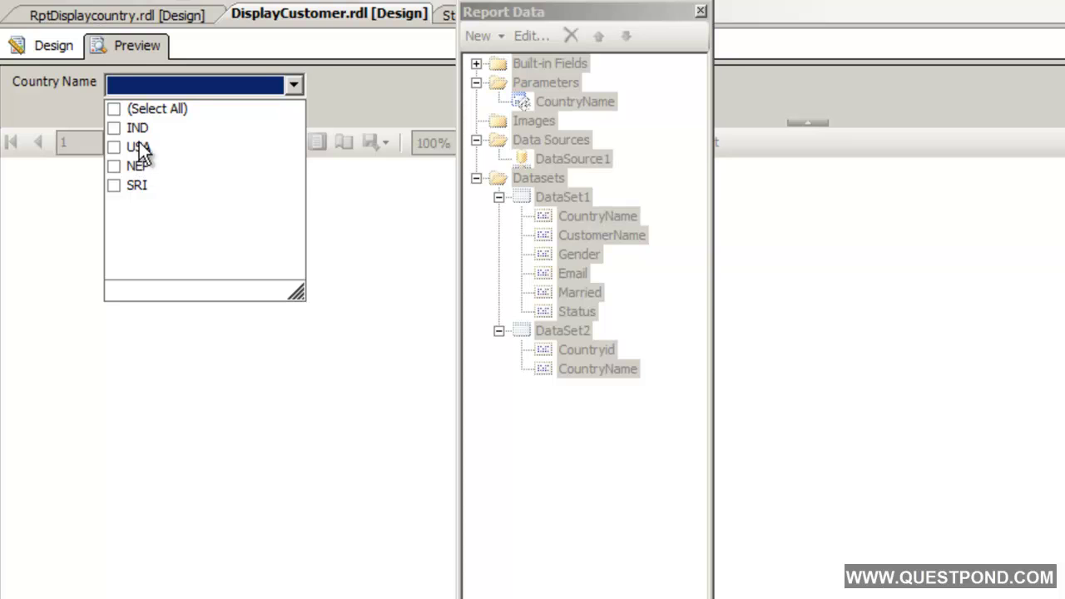
# Uncheck 'Allow multiple values' in the CountryName parameter properties.
pyautogui.click(54, 47)
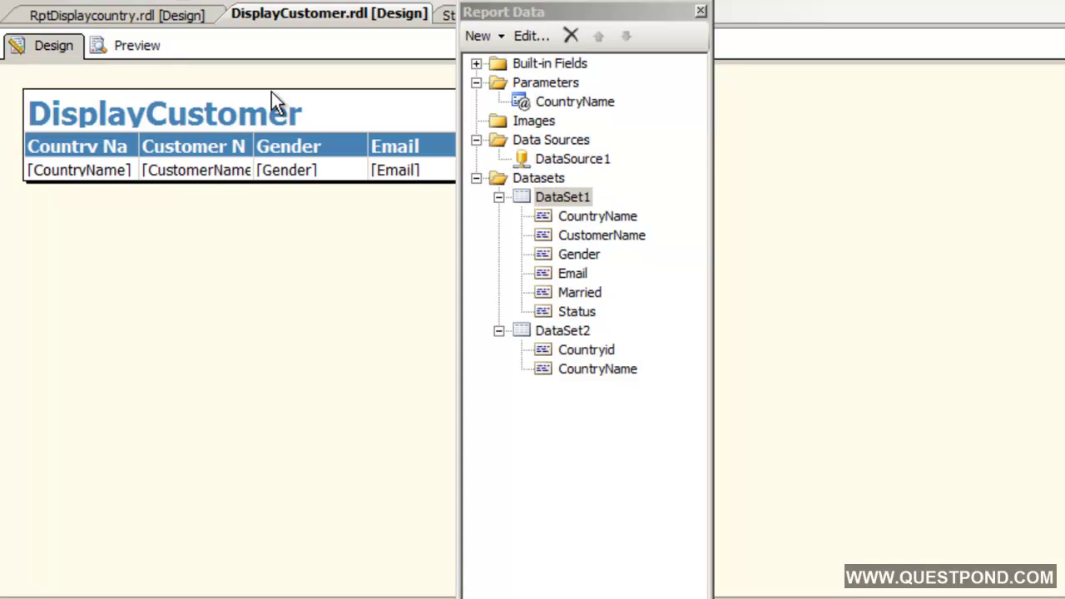
pyautogui.rightClick(584, 101)
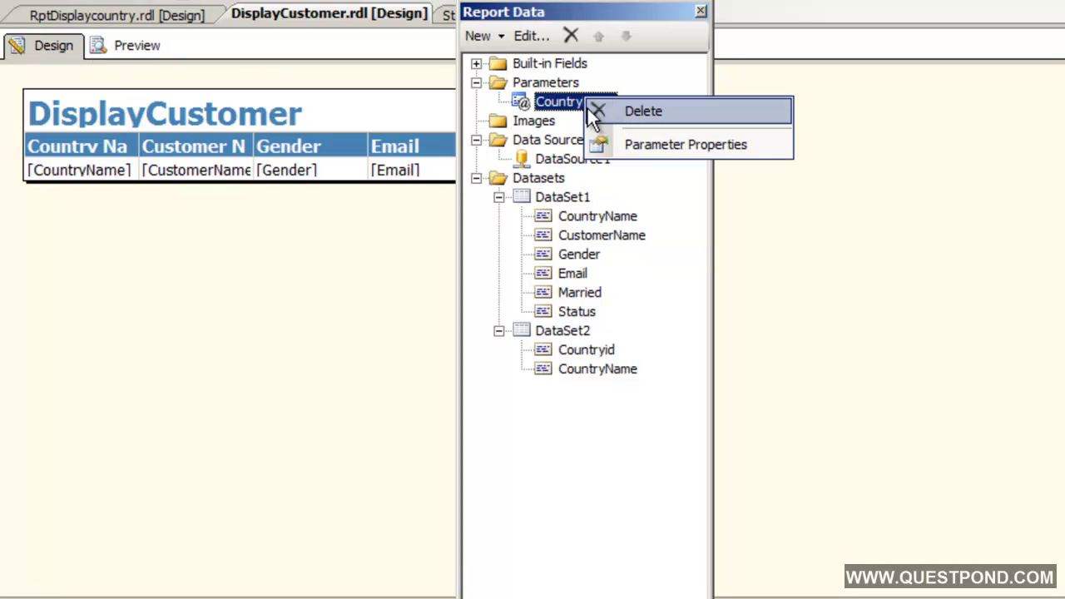
pyautogui.click(641, 145)
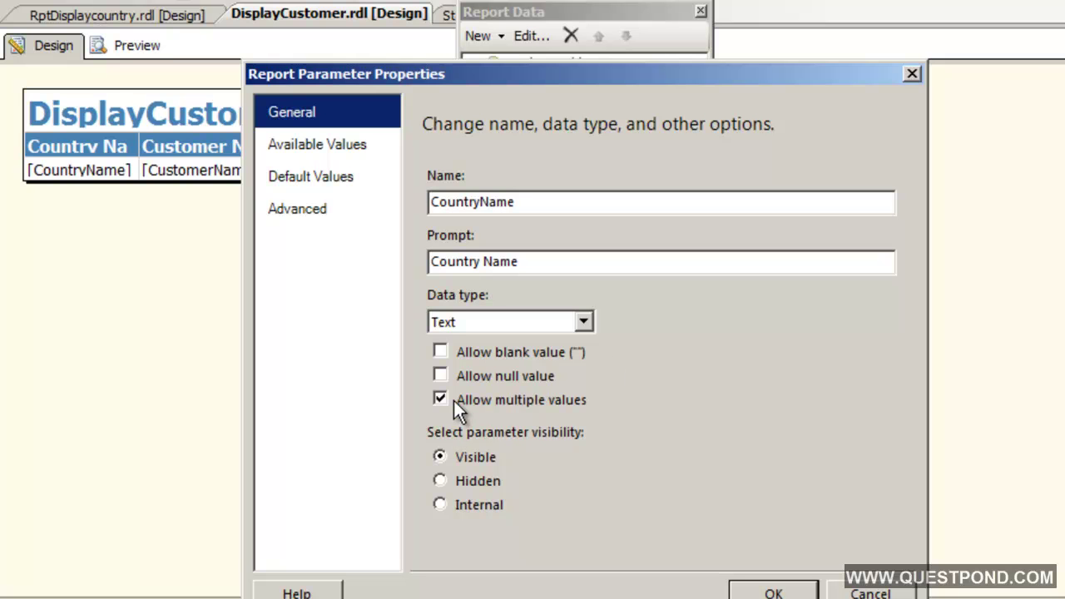
pyautogui.click(453, 400)
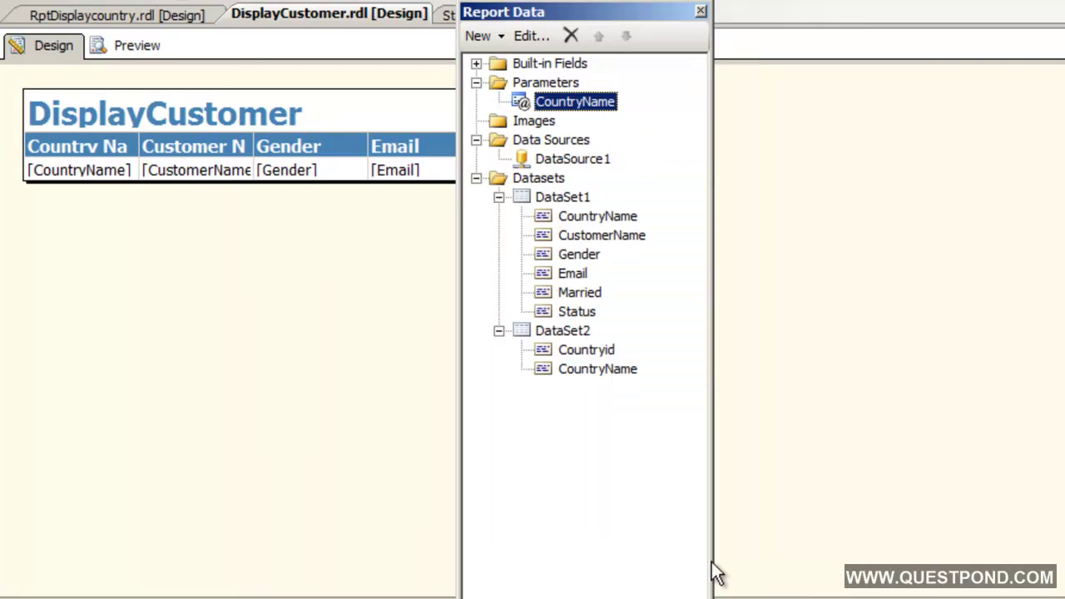
# Preview the report for IND, which shows only column headers, then go back to Design.
pyautogui.click(128, 45)
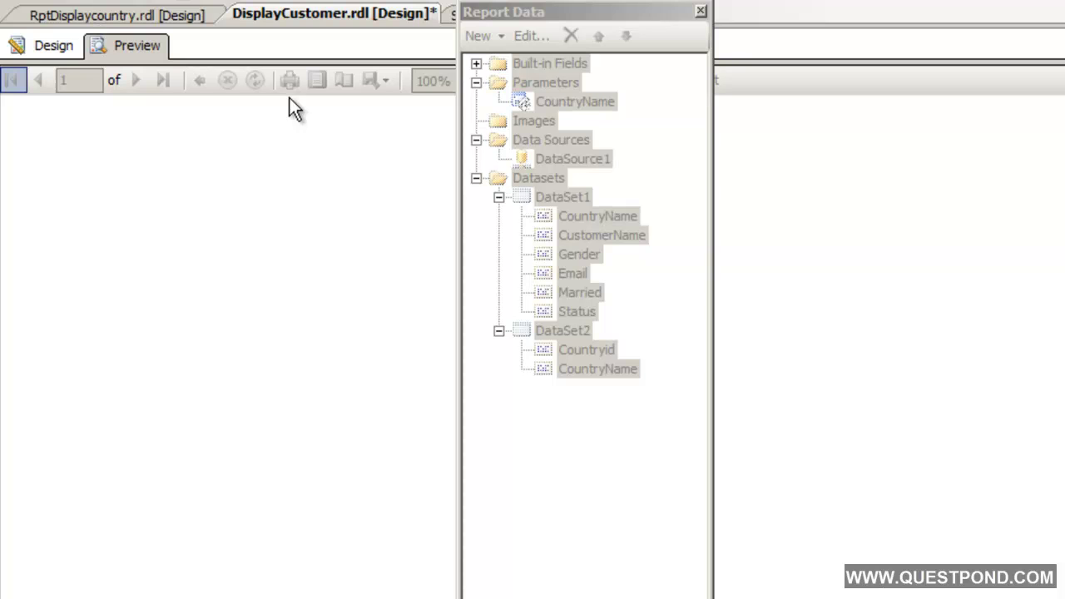
pyautogui.click(237, 86)
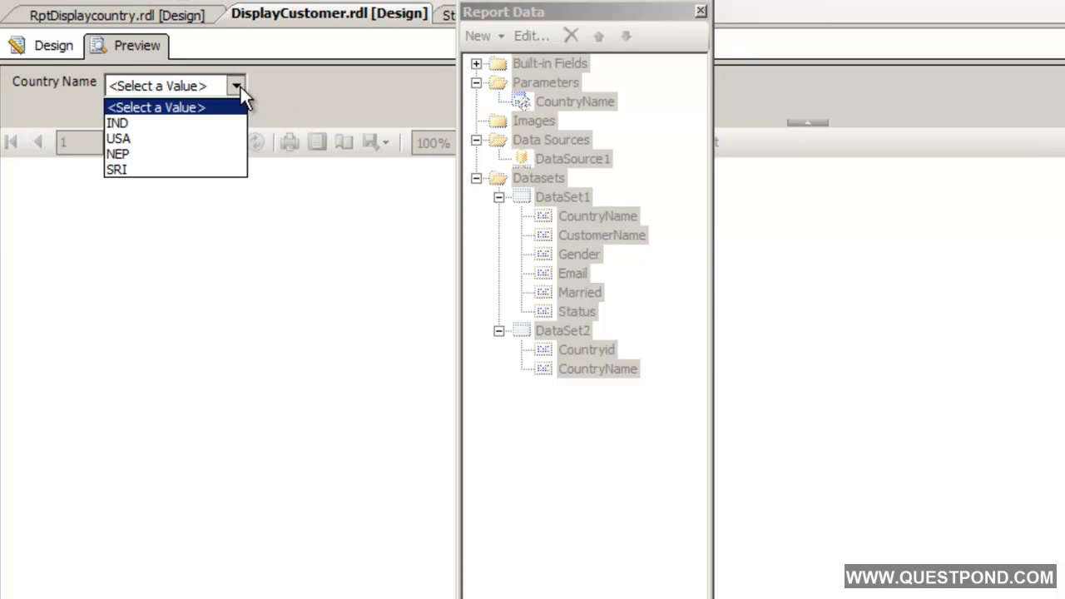
pyautogui.click(196, 123)
pyautogui.press('Return')
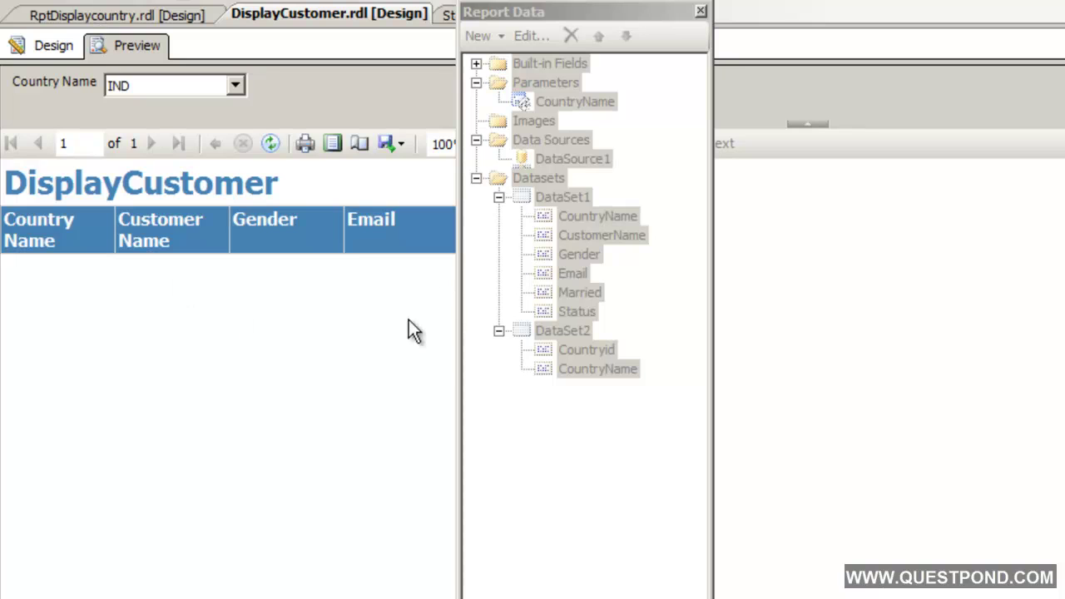
pyautogui.click(19, 50)
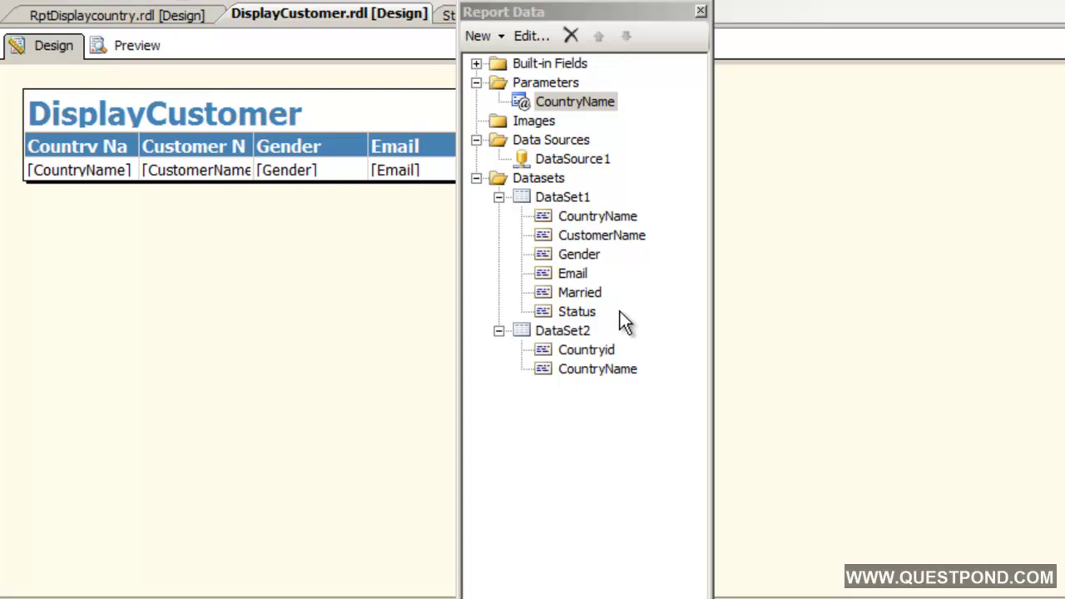
pyautogui.click(554, 335)
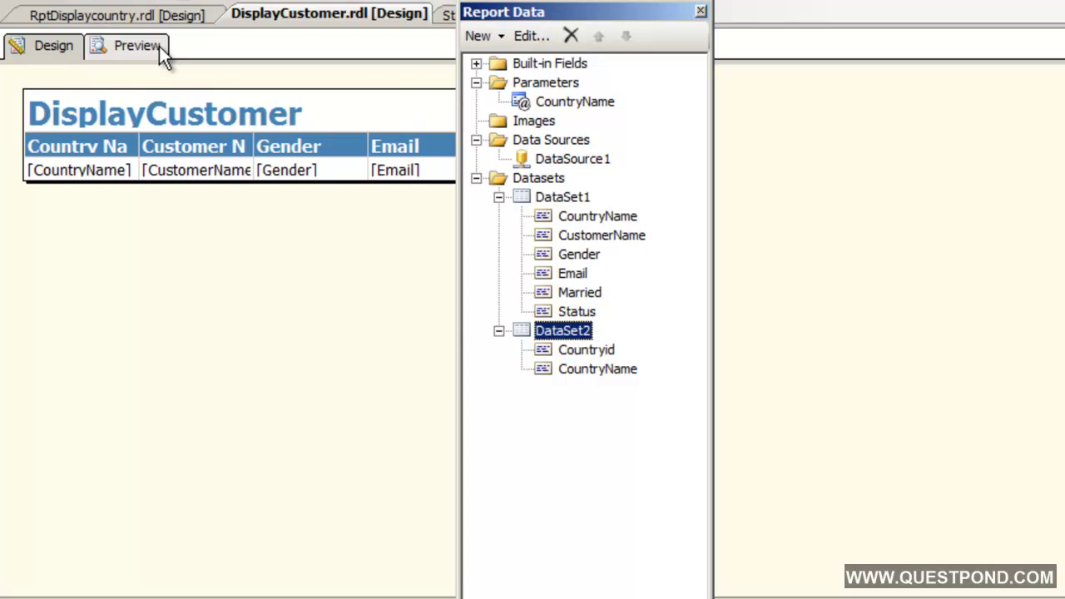
pyautogui.click(550, 198)
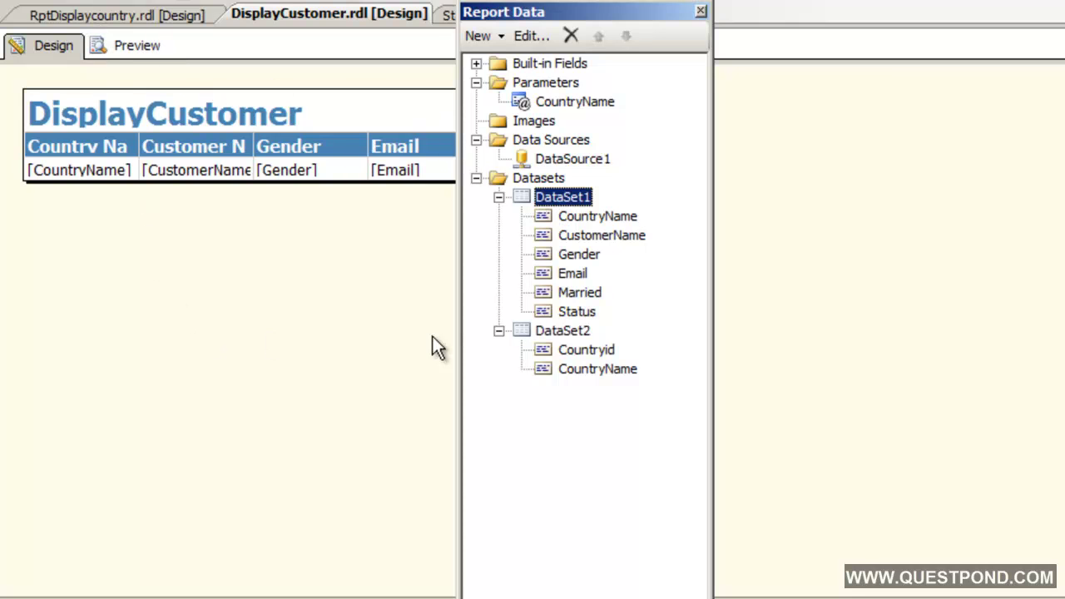
pyautogui.rightClick(557, 193)
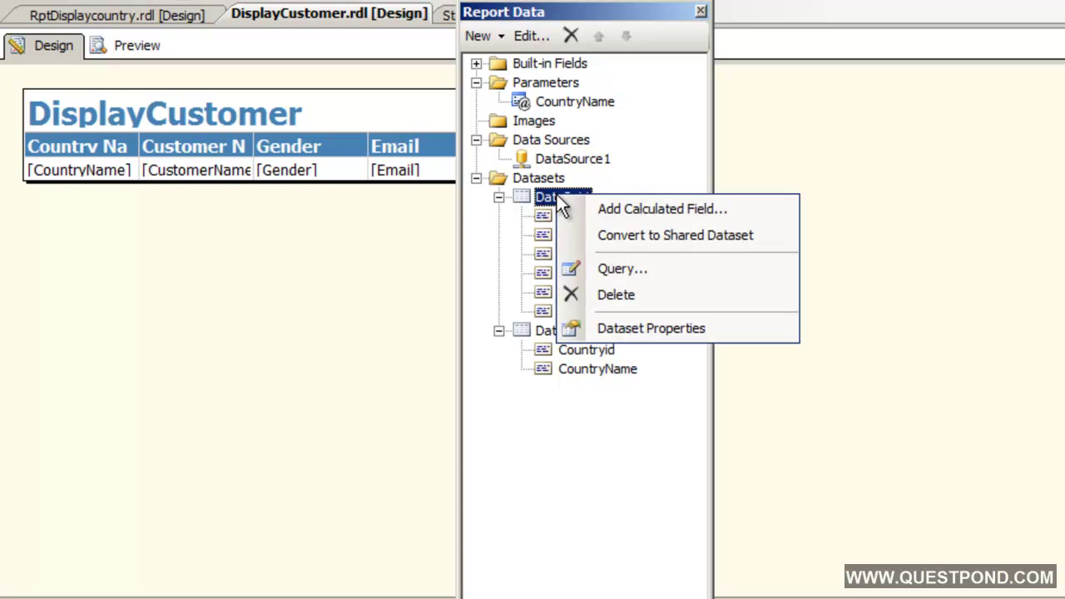
pyautogui.click(612, 265)
pyautogui.doubleClick(322, 470)
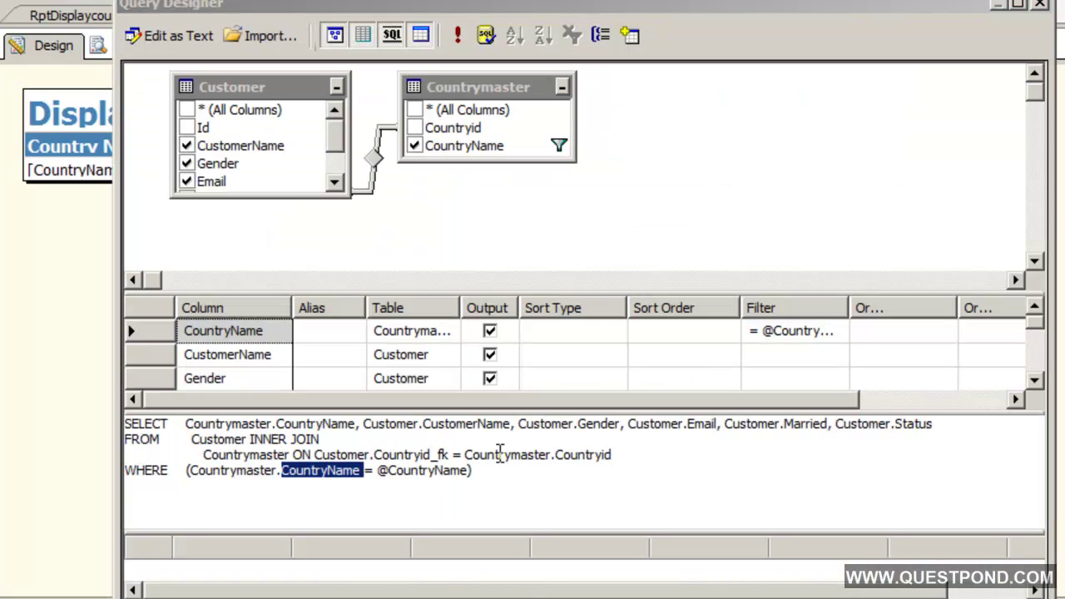
pyautogui.doubleClick(451, 471)
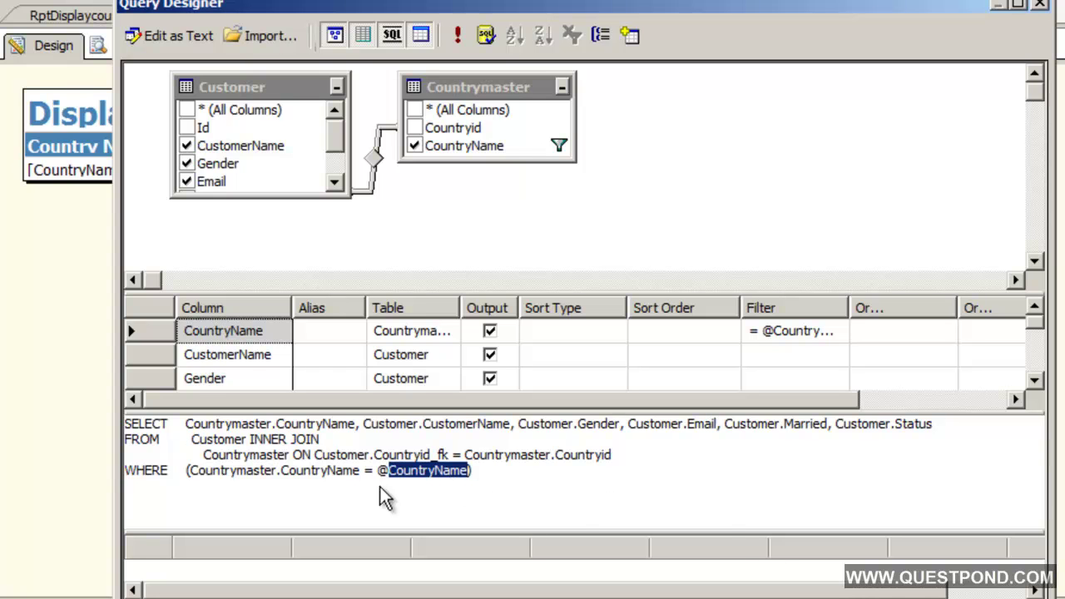
pyautogui.click(327, 471)
pyautogui.doubleClick(327, 471)
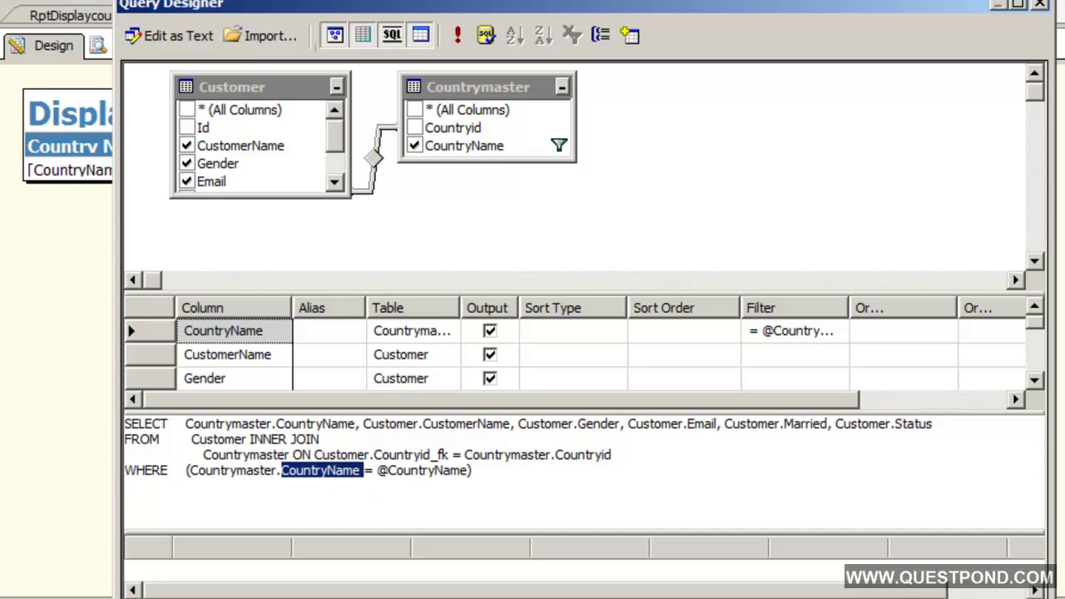
pyautogui.click(457, 35)
# Review the CountryName parameter's available values from DataSet2 and close the properties.
pyautogui.rightClick(559, 330)
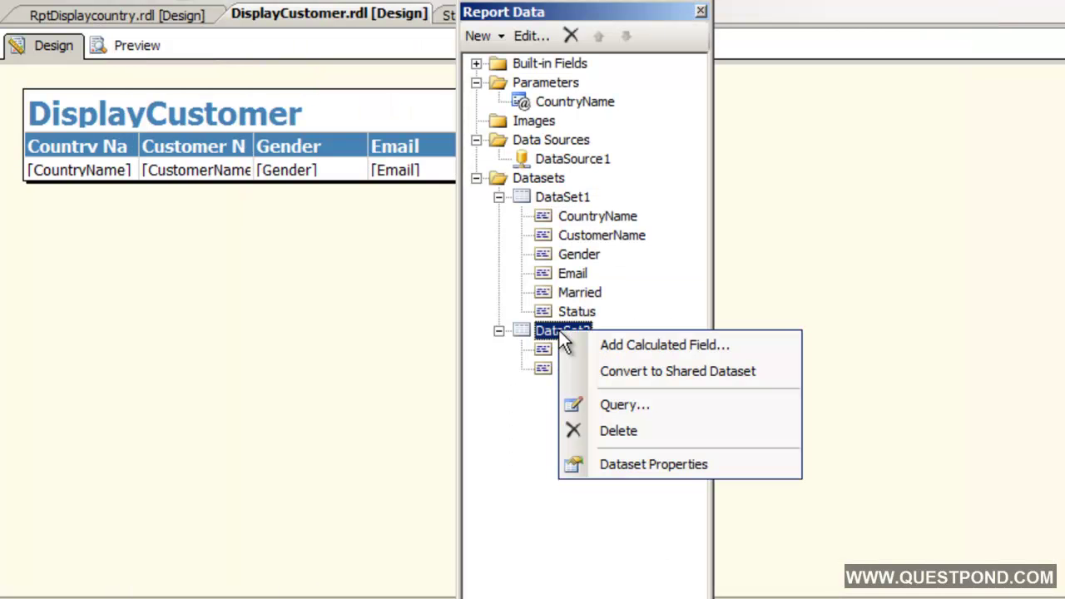
pyautogui.rightClick(554, 106)
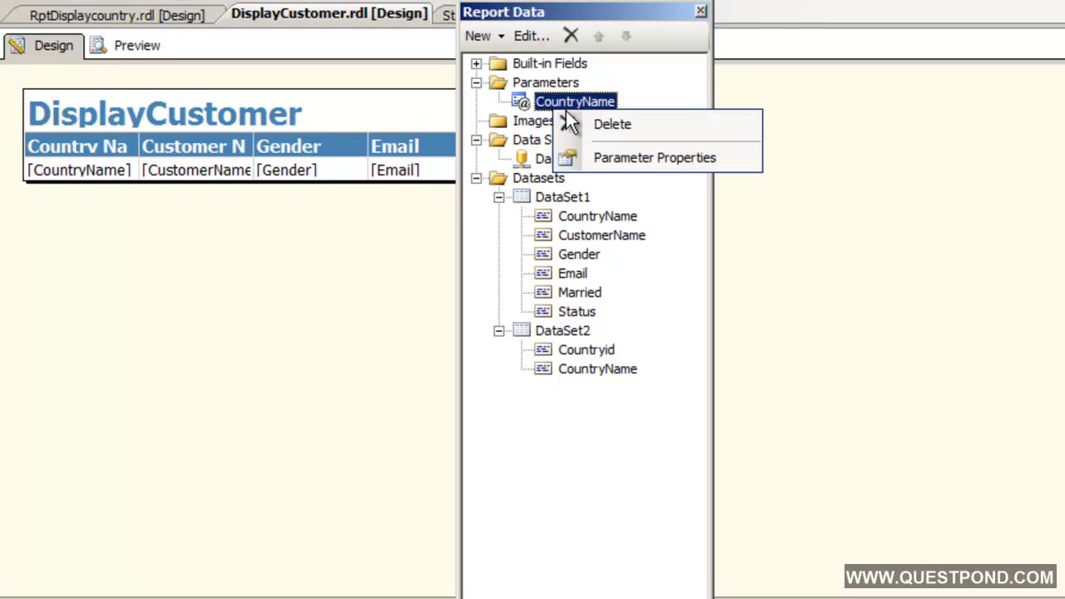
pyautogui.press('p')
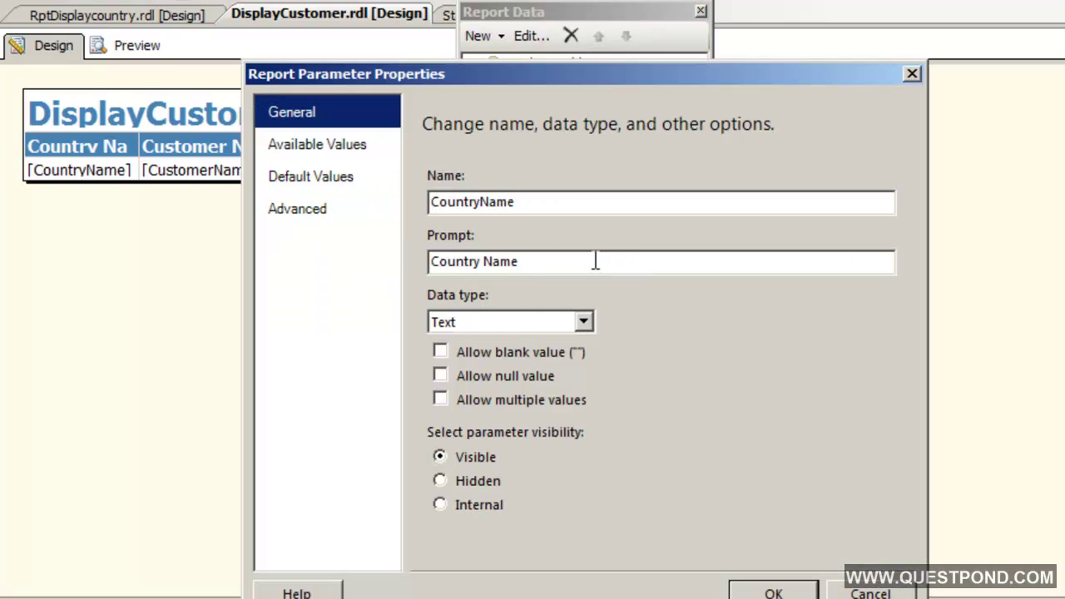
pyautogui.click(327, 148)
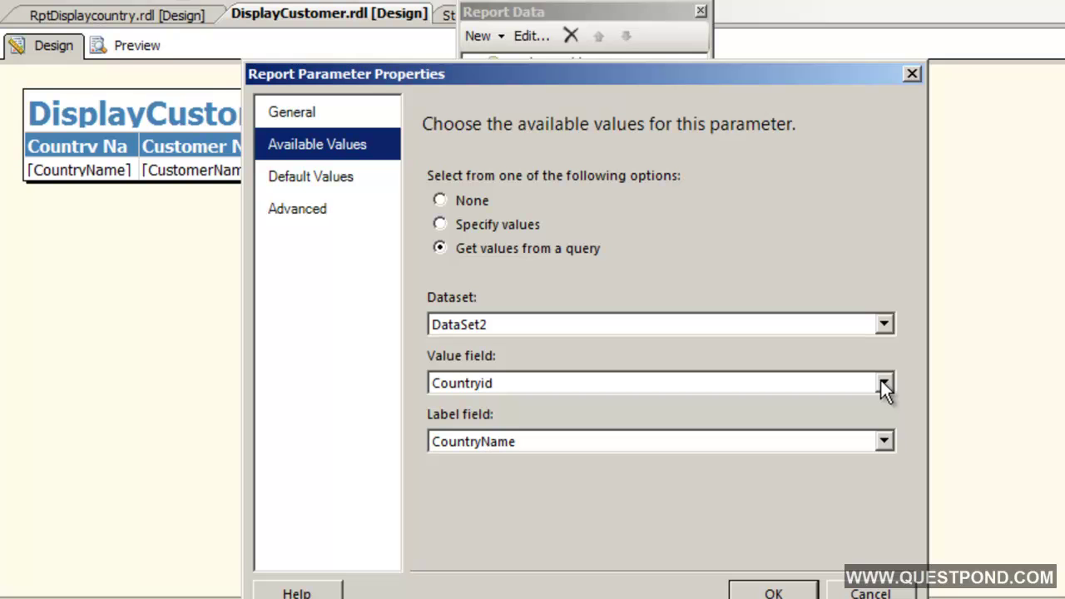
pyautogui.click(865, 593)
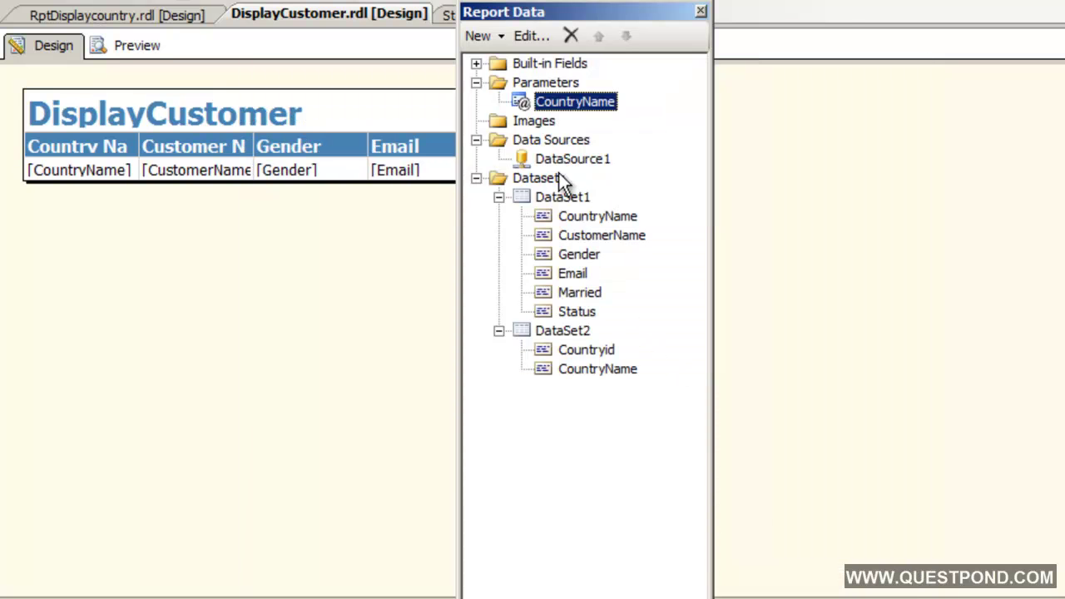
# Replace Countrymaster.CountryName with Customer.Countryid_fk in DataSet1's WHERE clause and remove the stray space.
pyautogui.rightClick(566, 199)
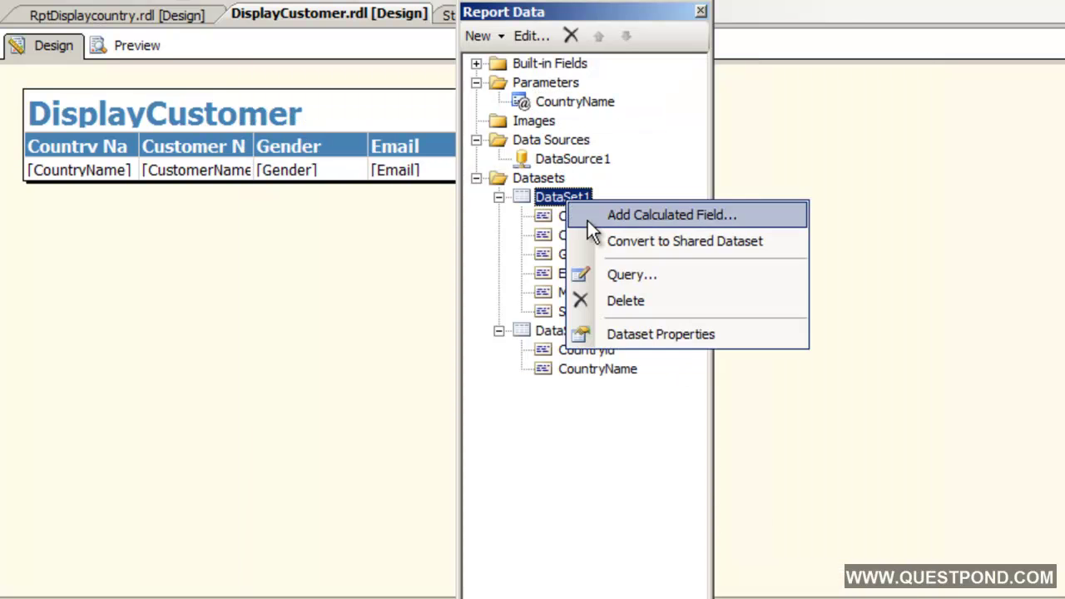
pyautogui.click(613, 273)
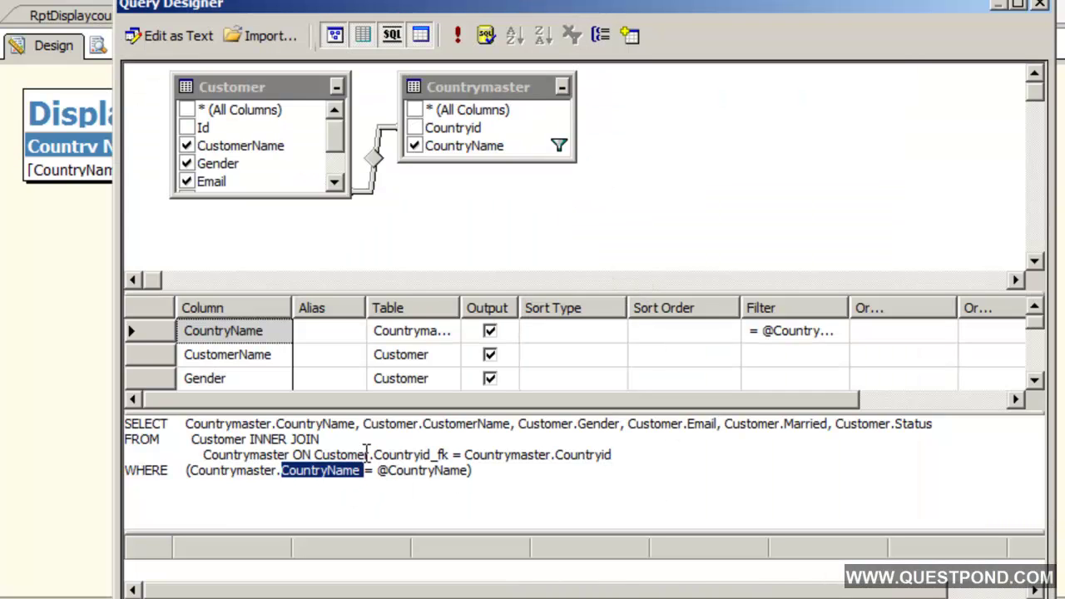
pyautogui.moveTo(314, 456); pyautogui.dragTo(449, 455)
pyautogui.hotkey('ctrl', 'c')
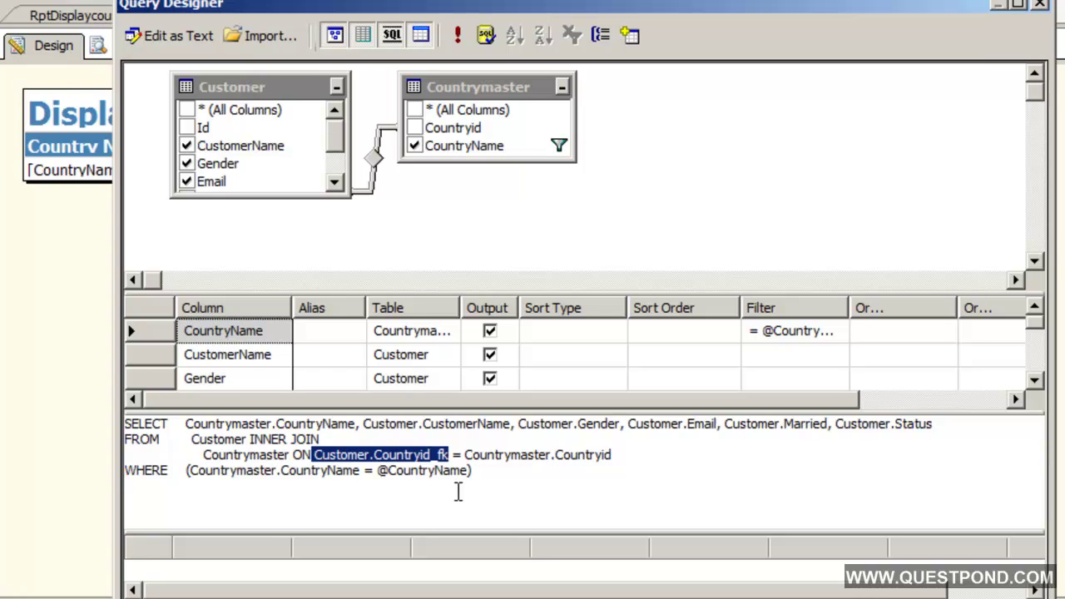
pyautogui.click(191, 470)
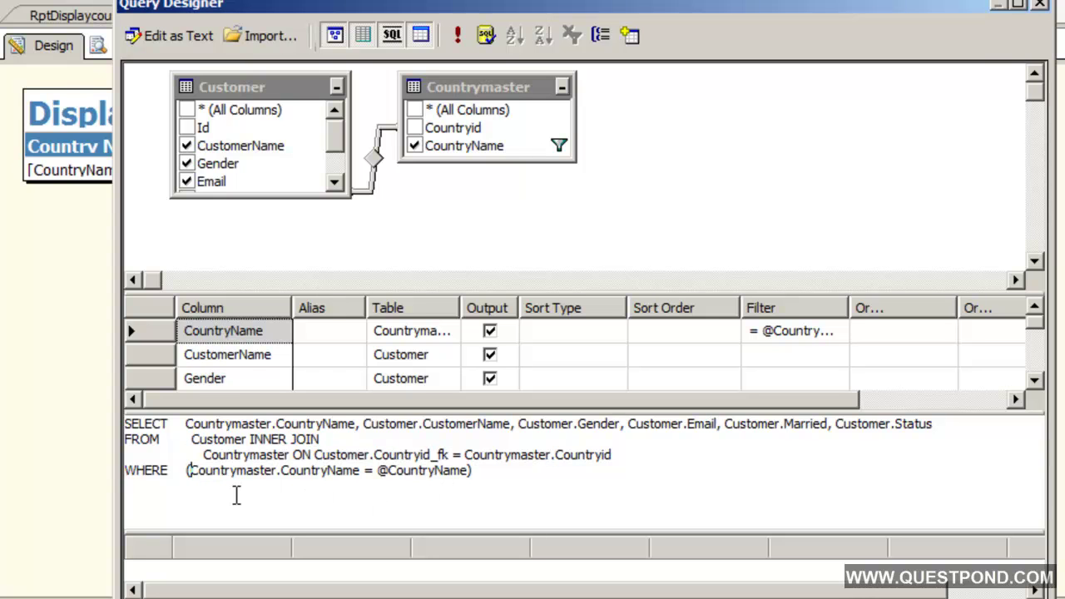
pyautogui.hotkey('shift', 'Right')
pyautogui.hotkey('shift', 'Right')
pyautogui.hotkey('shift', 'Right')
pyautogui.hotkey('shift', 'Right')
pyautogui.hotkey('shift', 'Right')
pyautogui.hotkey('shift', 'Right')
pyautogui.hotkey('shift', 'Right')
pyautogui.hotkey('shift', 'Right')
pyautogui.hotkey('shift', 'Right')
pyautogui.hotkey('shift', 'Right')
pyautogui.hotkey('shift', 'Right')
pyautogui.hotkey('shift', 'Right')
pyautogui.hotkey('shift', 'Right')
pyautogui.hotkey('shift', 'Right')
pyautogui.hotkey('shift', 'Right')
pyautogui.hotkey('shift', 'Right')
pyautogui.hotkey('shift', 'Right')
pyautogui.hotkey('shift', 'Right')
pyautogui.hotkey('shift', 'Right')
pyautogui.hotkey('shift', 'Right')
pyautogui.hotkey('shift', 'Right')
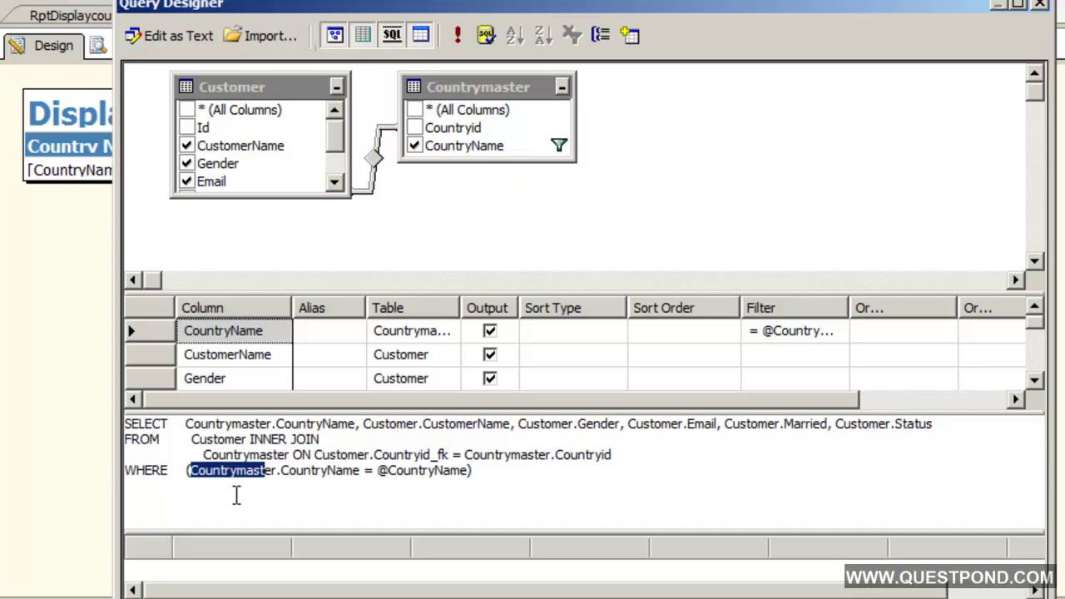
pyautogui.hotkey('shift', 'Right')
pyautogui.hotkey('shift', 'Right')
pyautogui.hotkey('shift', 'Right')
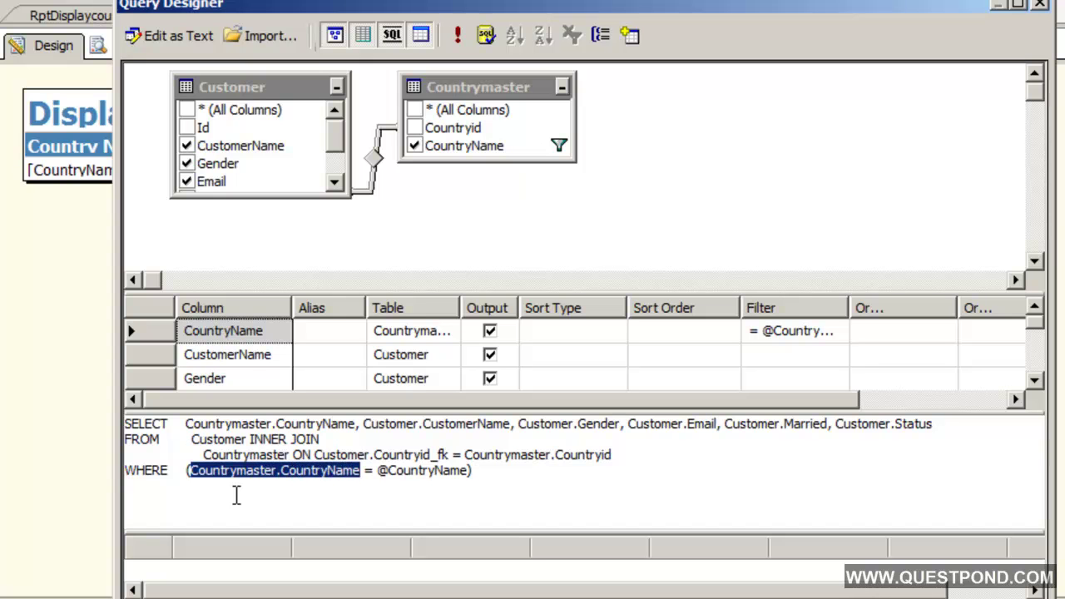
pyautogui.hotkey('ctrl', 'v')
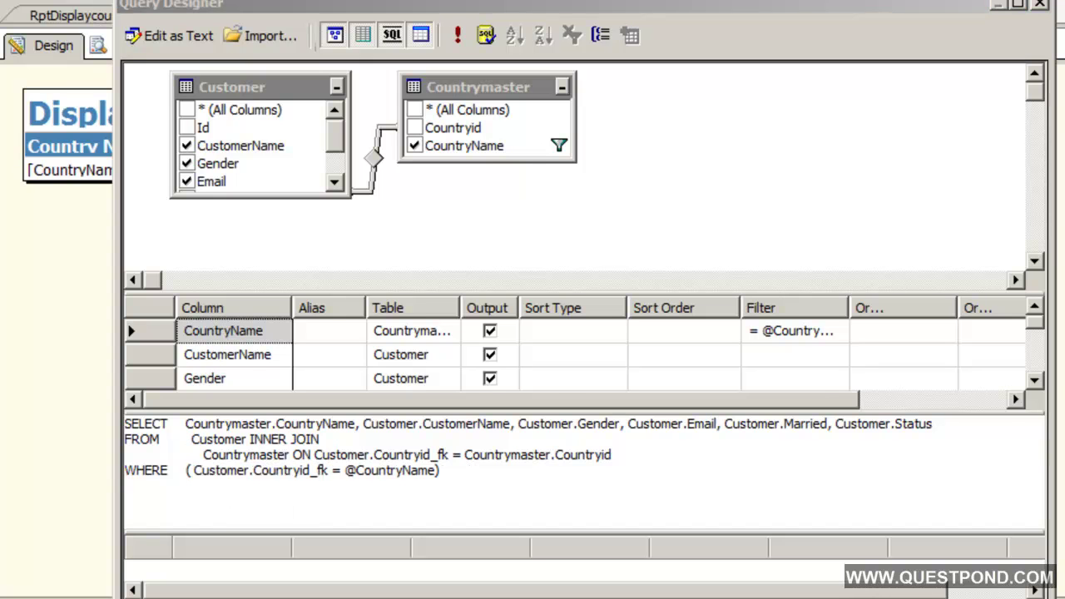
pyautogui.hotkey('alt', 'Tab')
pyautogui.click(761, 2)
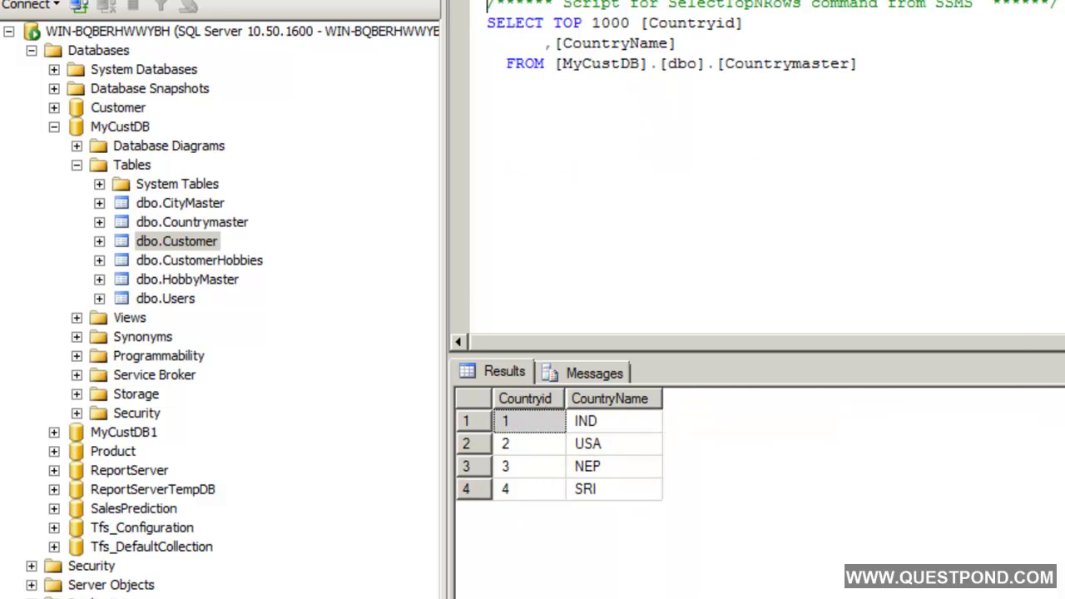
pyautogui.hotkey('alt', 'Tab')
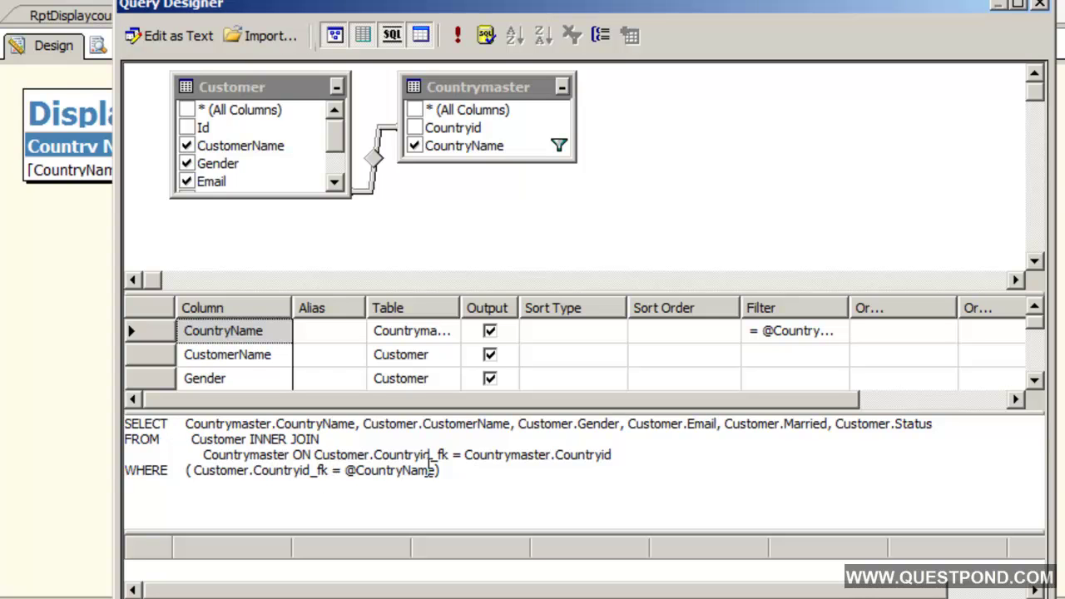
pyautogui.click(192, 470)
pyautogui.press('BackSpace')
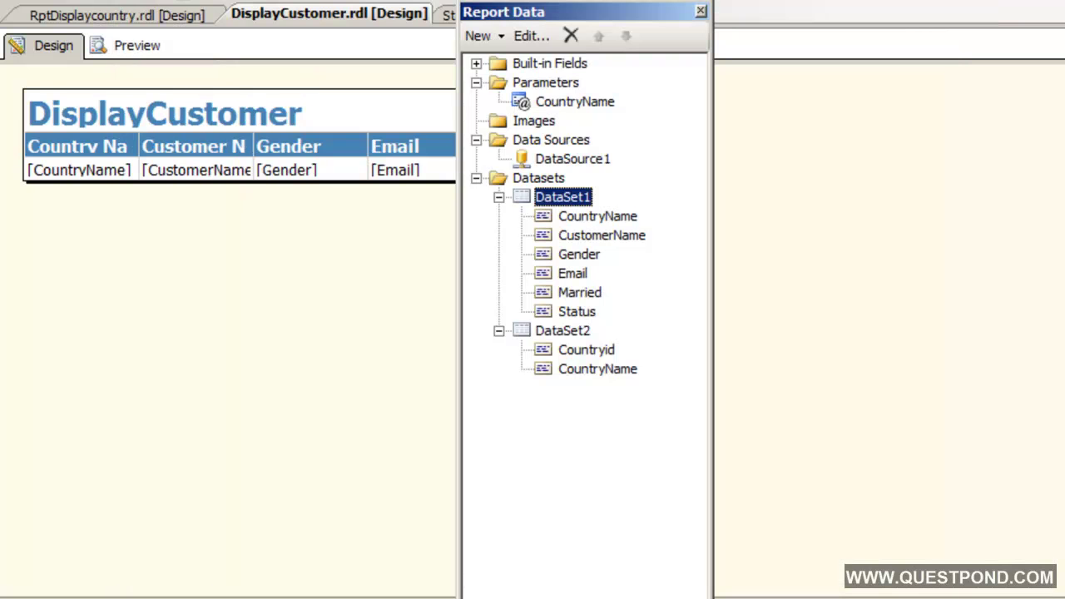
# Preview the DisplayCustomer report with IND as Country Name and hide the Report Data panel.
pyautogui.click(129, 49)
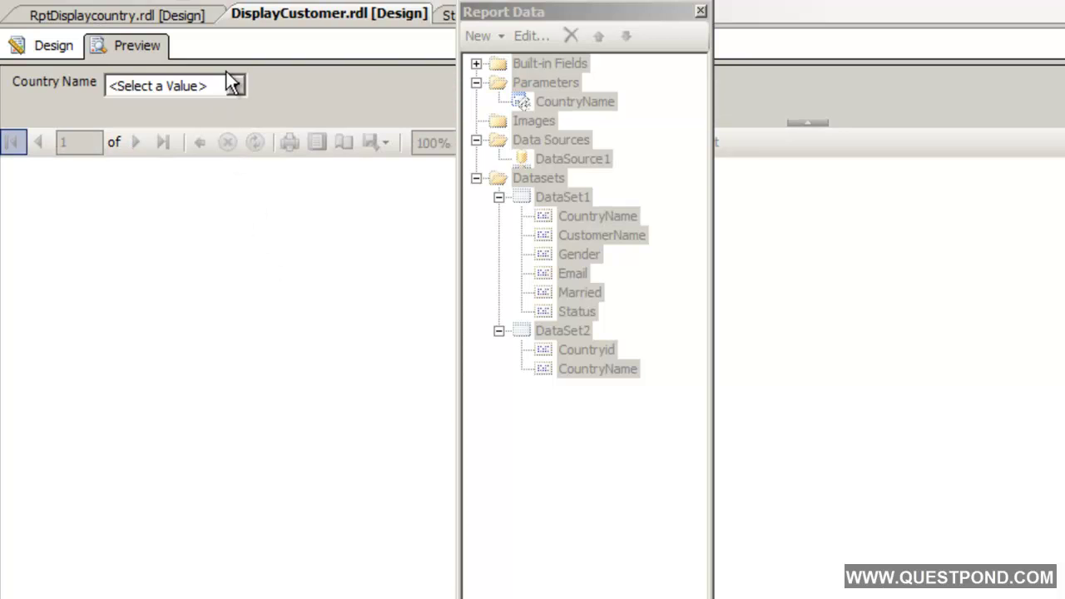
pyautogui.click(234, 86)
pyautogui.click(182, 122)
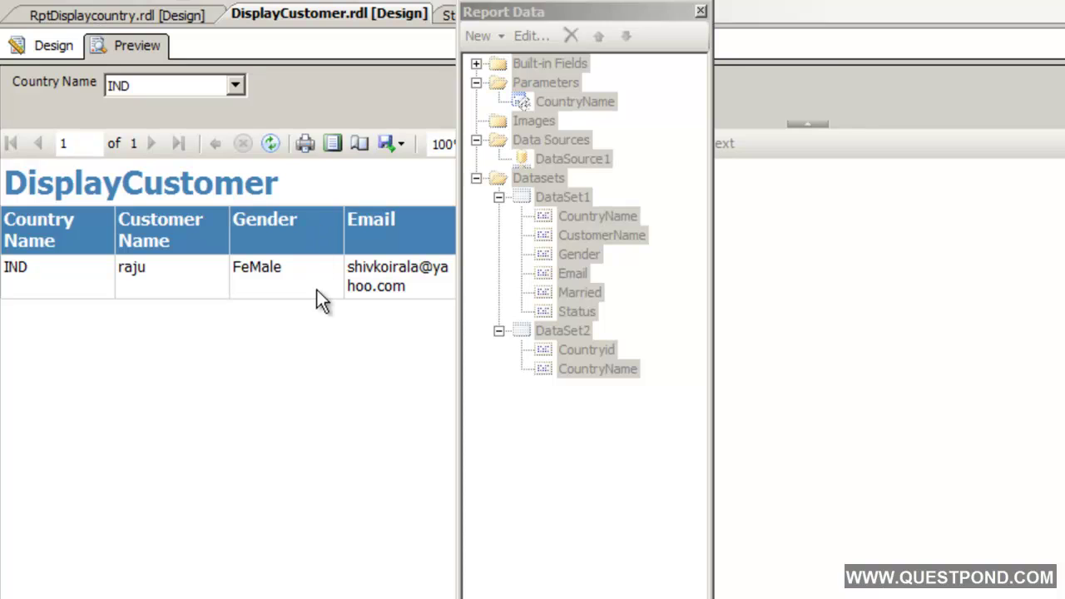
pyautogui.click(699, 14)
# Switch Country Name to USA, then NEP, checking the customers returned for each.
pyautogui.click(235, 86)
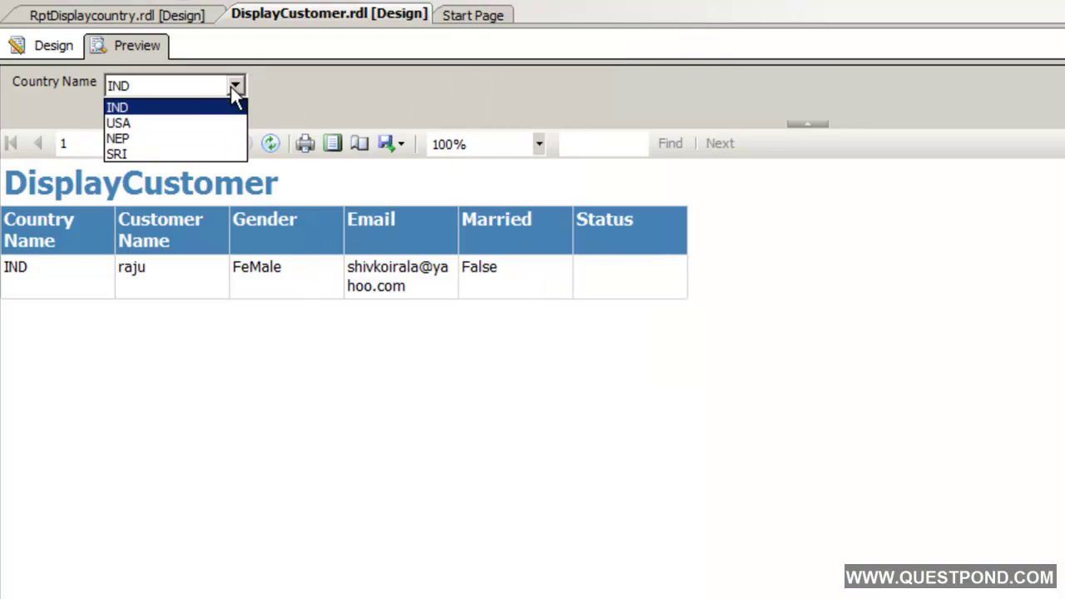
pyautogui.click(120, 122)
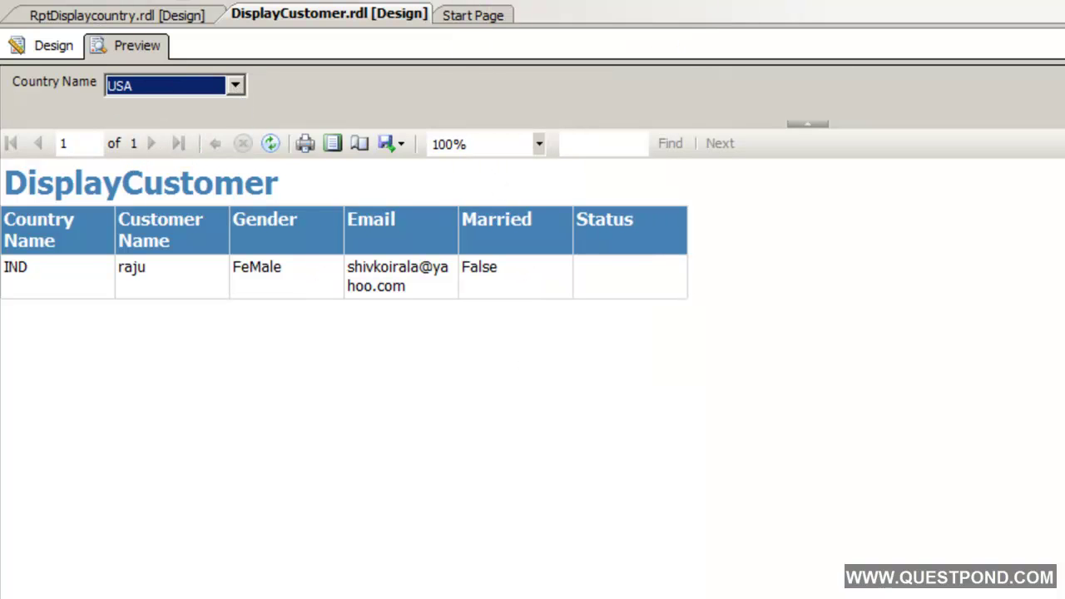
pyautogui.click(235, 86)
pyautogui.click(171, 142)
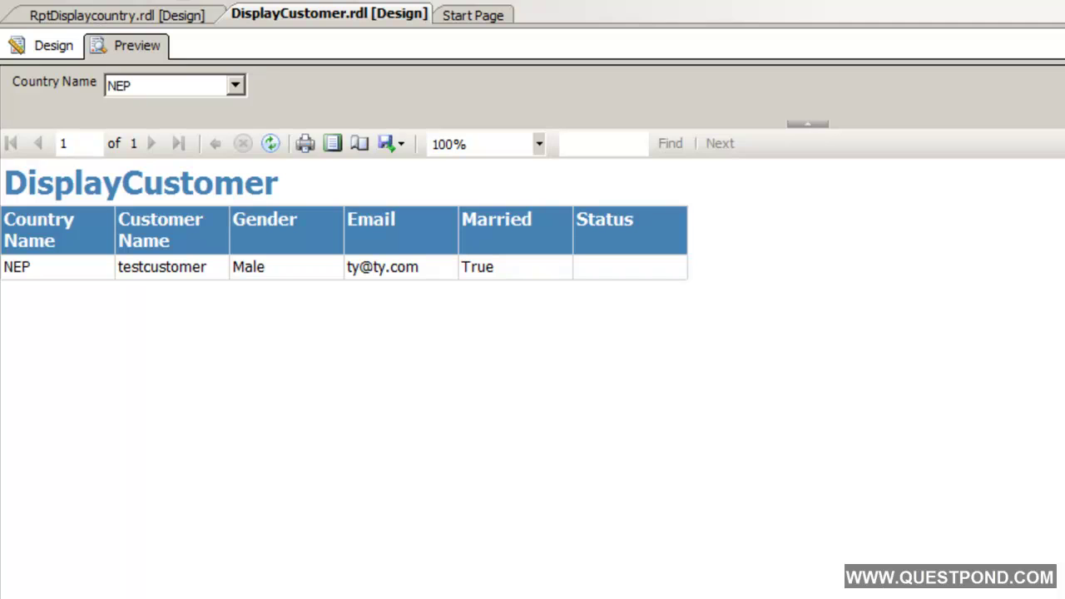
pyautogui.click(236, 88)
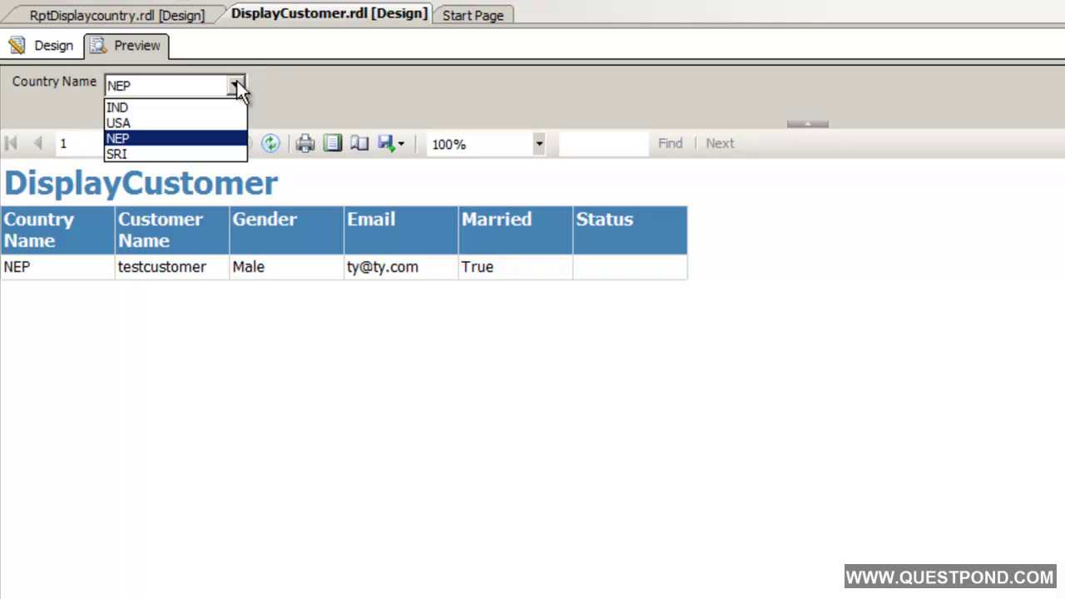
pyautogui.click(341, 86)
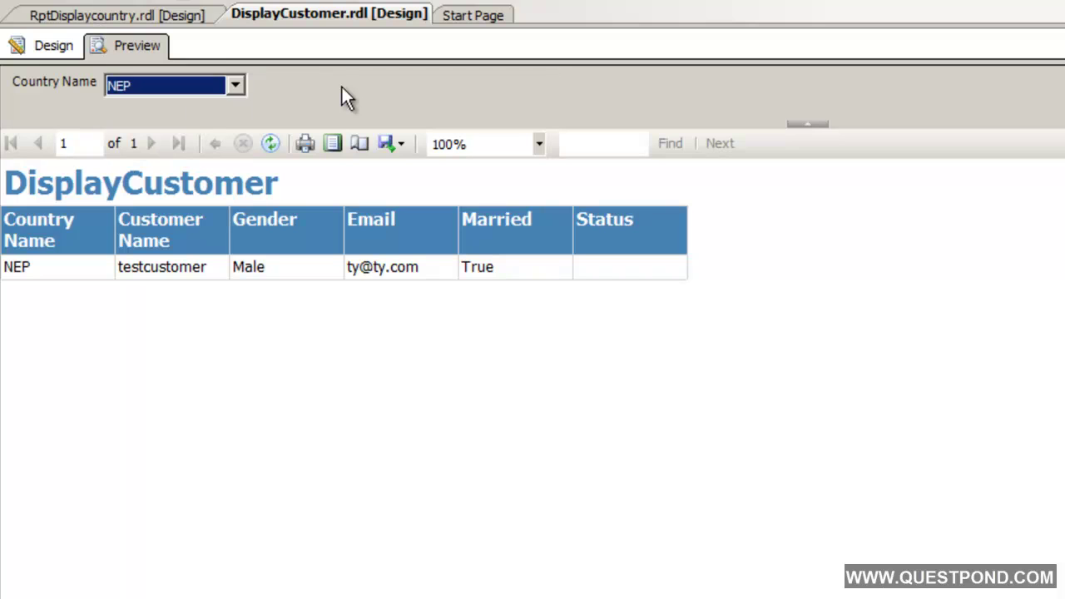
# Set the country back to IND, then to USA, comparing the customer rows.
pyautogui.press('Up')
pyautogui.click(494, 343)
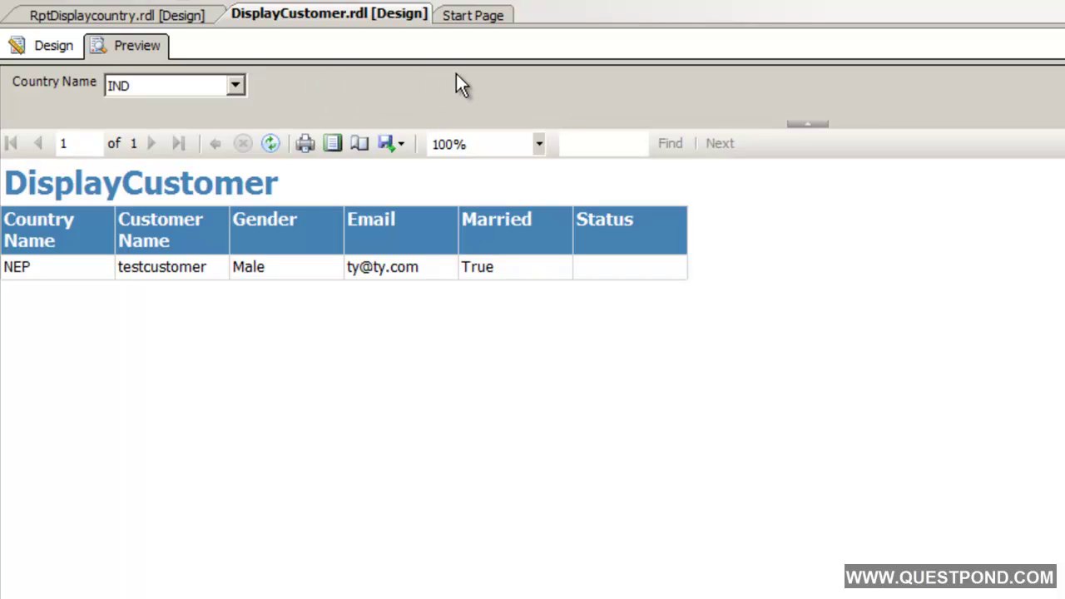
pyautogui.click(235, 86)
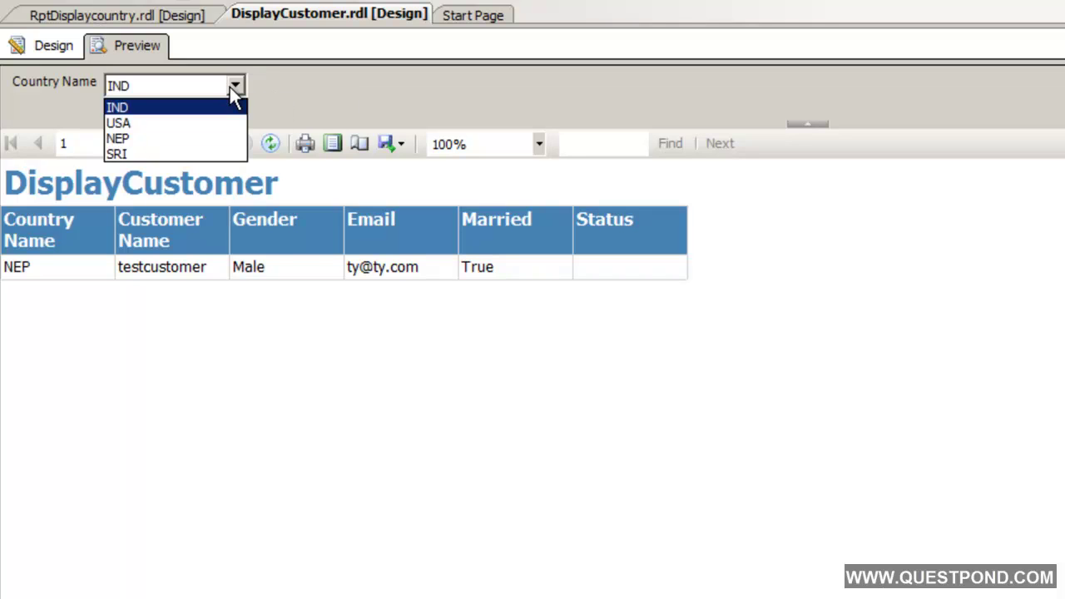
pyautogui.click(291, 78)
pyautogui.click(235, 86)
pyautogui.click(158, 123)
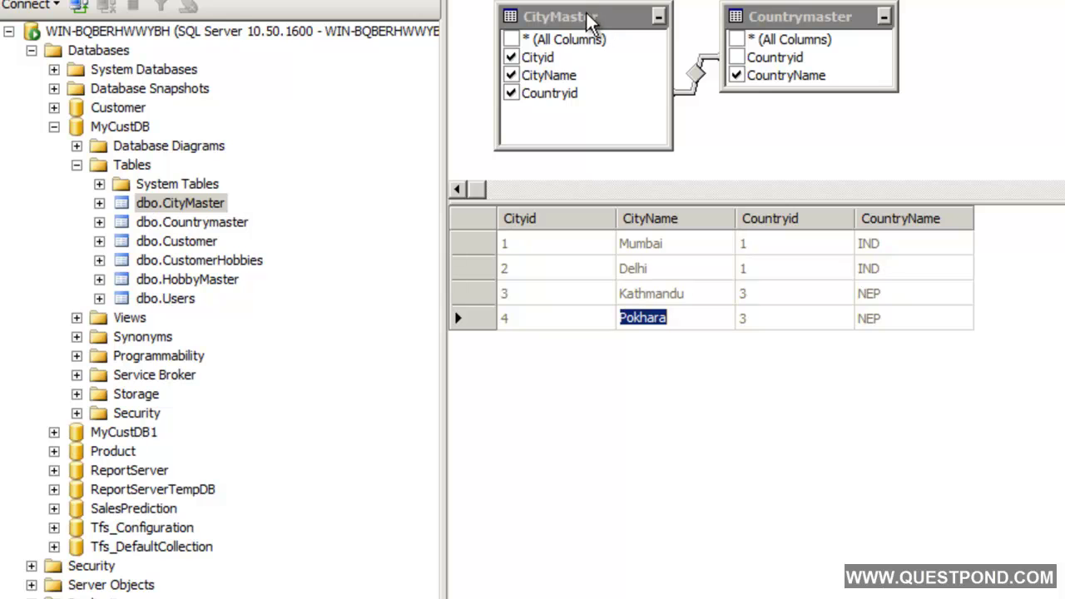
# In SSMS, check Mumbai's Countryid and CountryName in the CityMaster–Countrymaster results.
pyautogui.moveTo(585, 12); pyautogui.dragTo(572, 23)
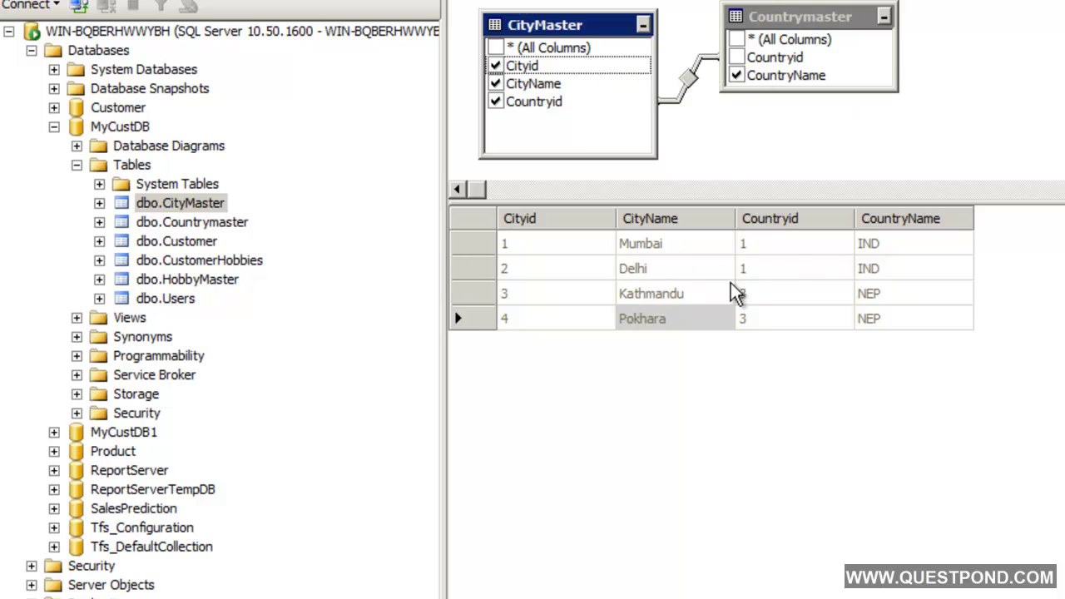
pyautogui.click(755, 241)
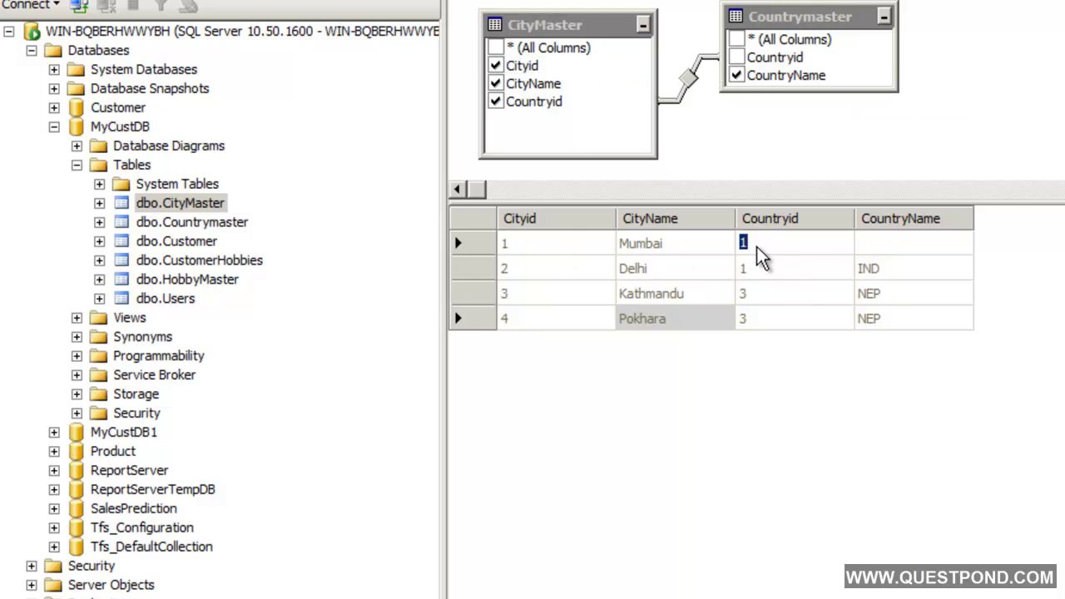
pyautogui.click(915, 251)
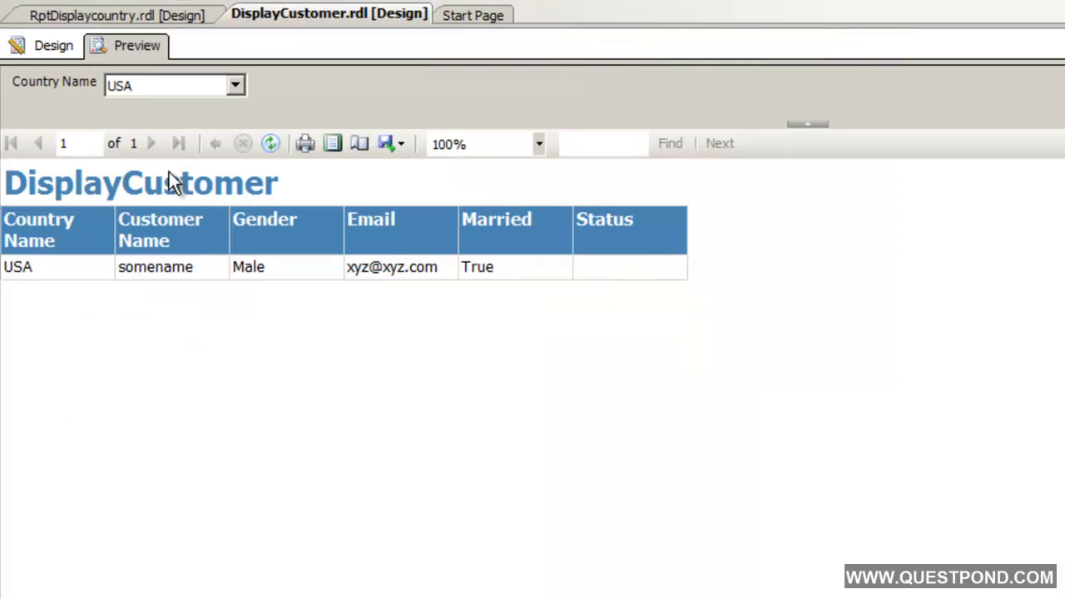
# Return to Design view and show the Report Data panel via View > Report Data.
pyautogui.click(52, 50)
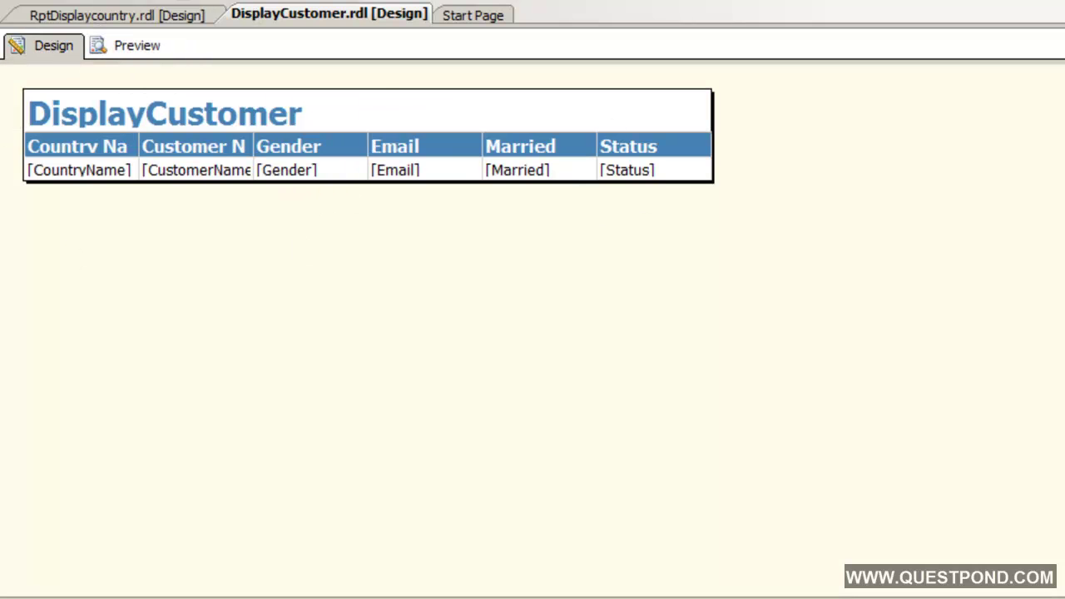
pyautogui.click(96, 1)
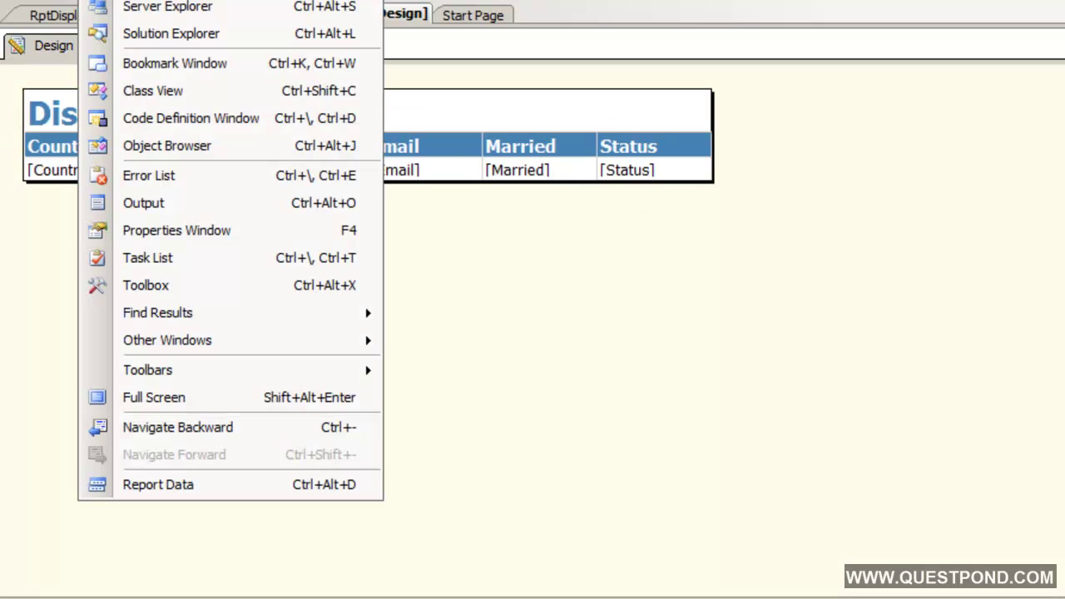
pyautogui.click(189, 485)
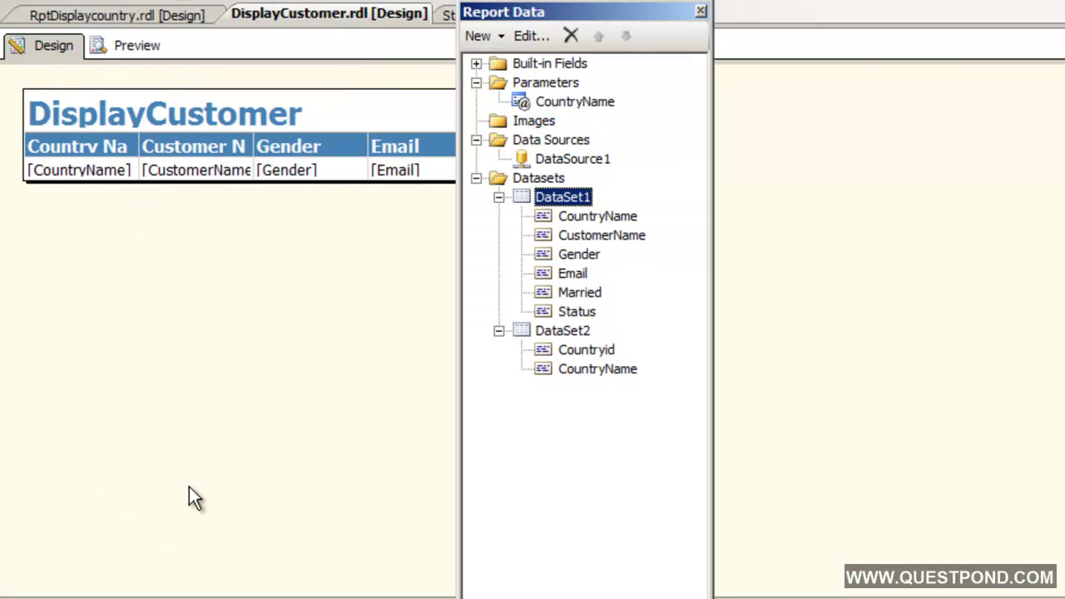
# Add DataSet3 as a dataset embedded in the report on DataSource1 and open its query designer.
pyautogui.rightClick(546, 177)
pyautogui.click(592, 190)
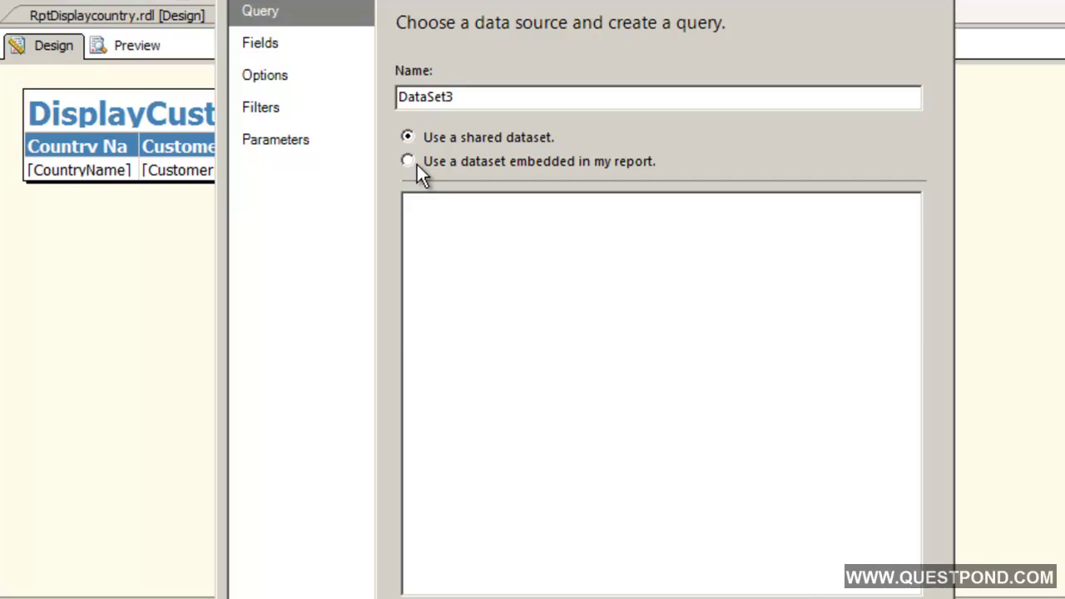
pyautogui.click(416, 164)
pyautogui.click(712, 238)
pyautogui.click(567, 250)
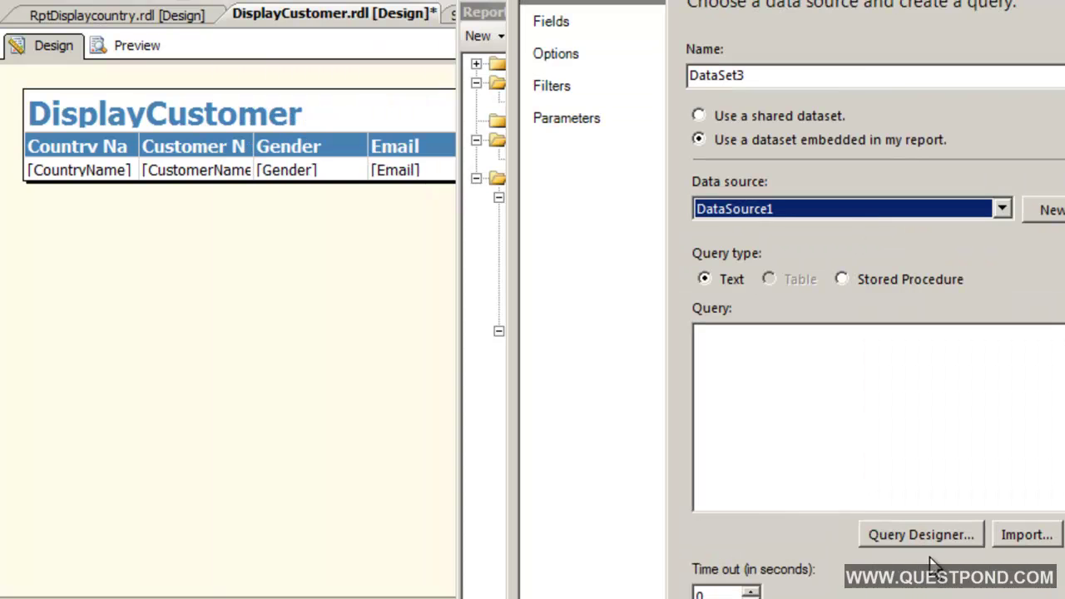
pyautogui.click(630, 555)
# Add the CityMaster table to the query and select its Cityid and CityName columns.
pyautogui.rightClick(632, 160)
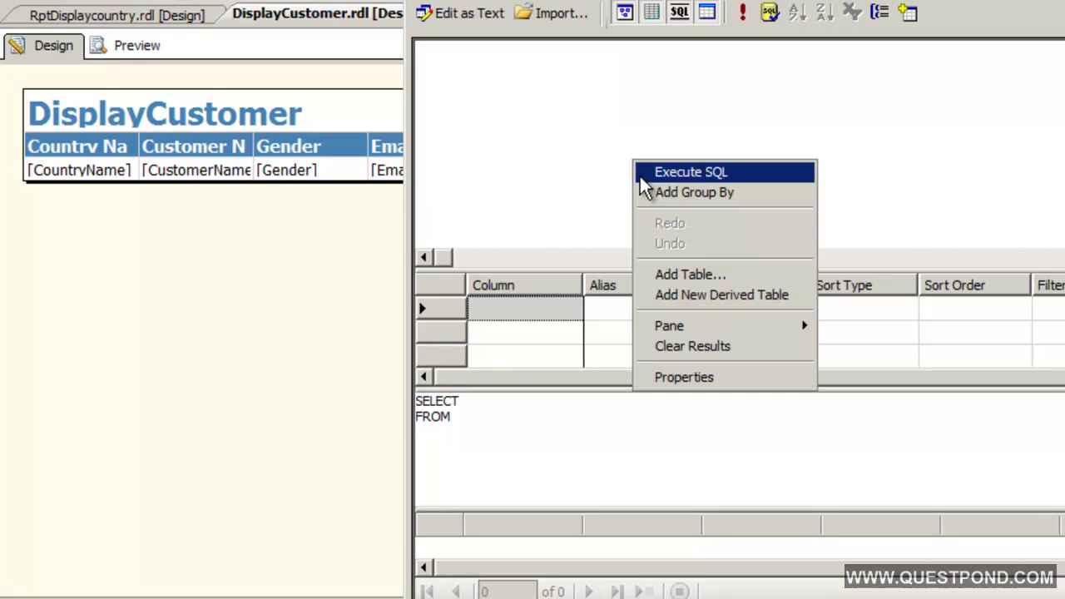
pyautogui.click(667, 270)
pyautogui.click(880, 458)
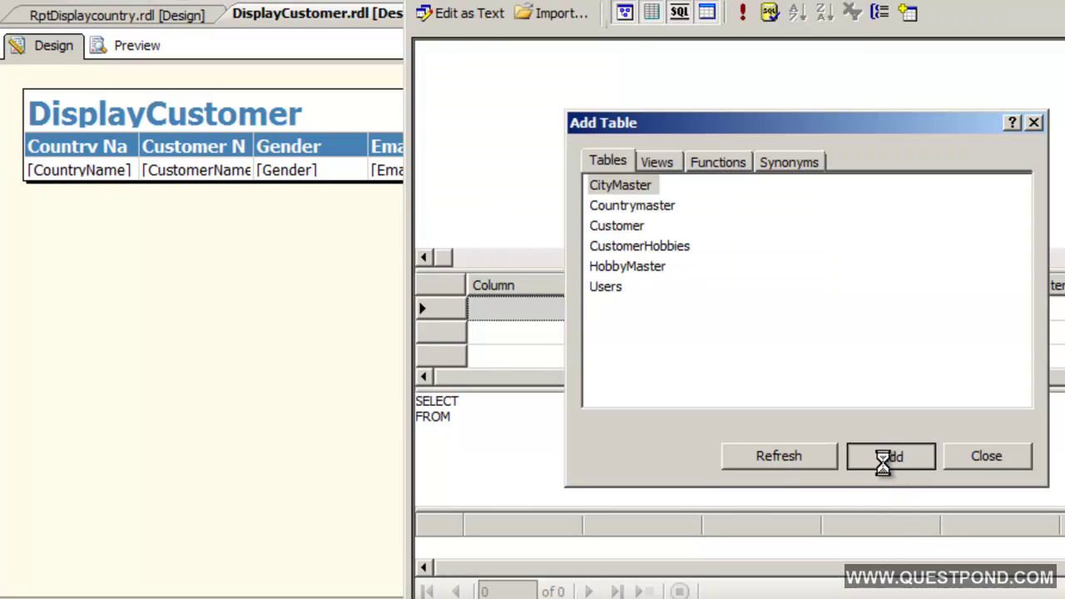
pyautogui.click(983, 462)
pyautogui.click(478, 105)
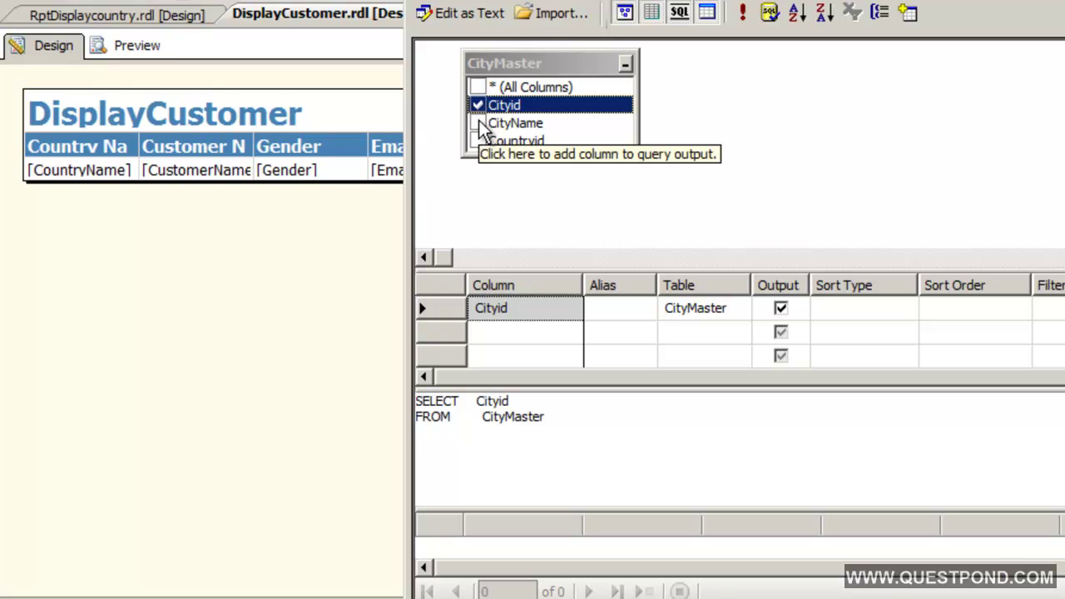
pyautogui.click(477, 123)
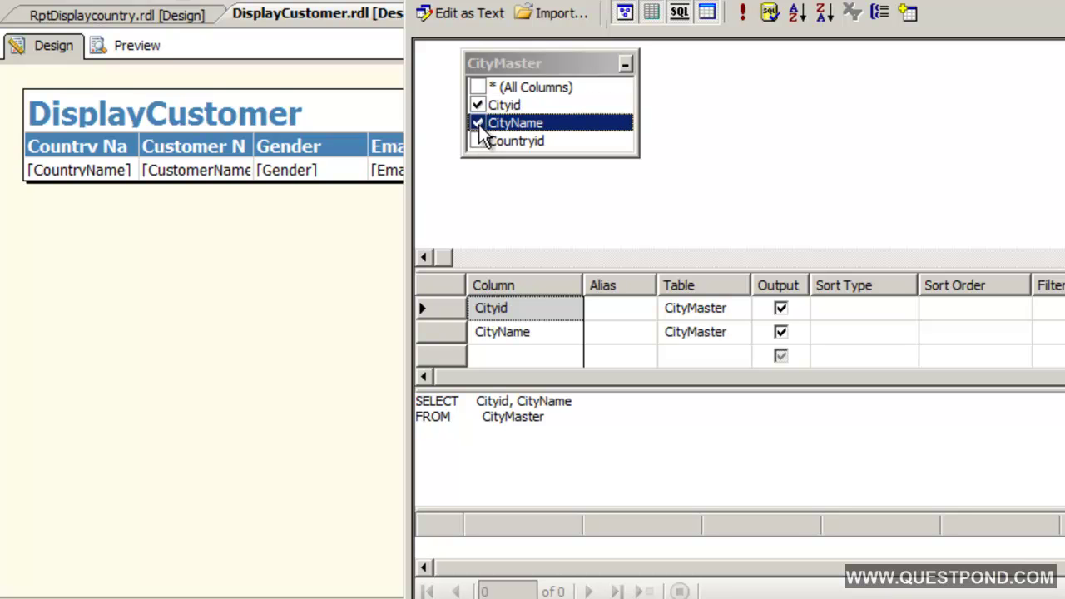
pyautogui.click(577, 418)
pyautogui.moveTo(784, 1); pyautogui.dragTo(984, 0)
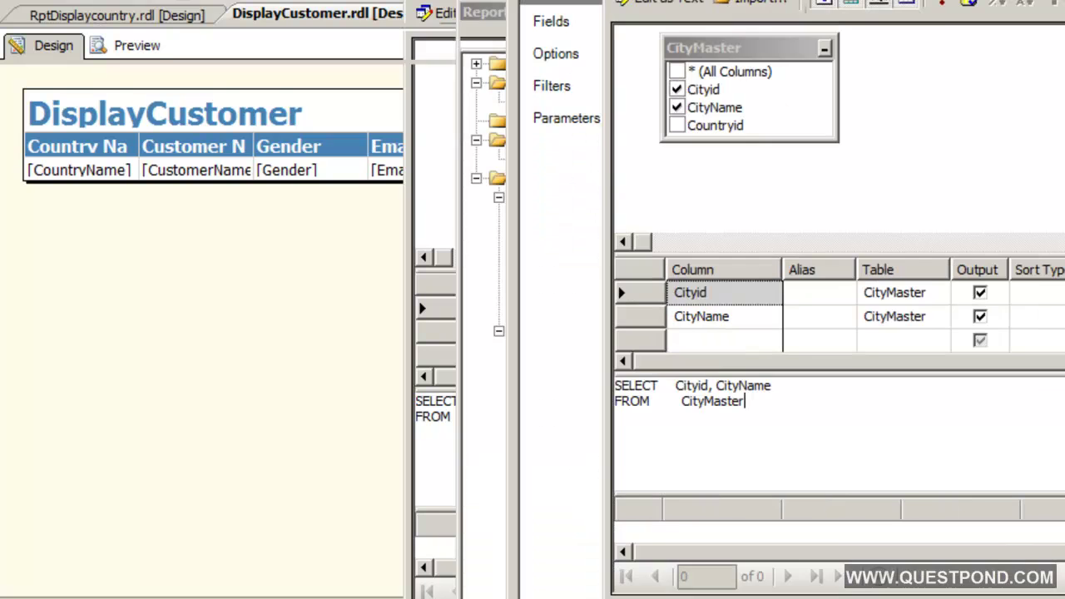
pyautogui.write('where')
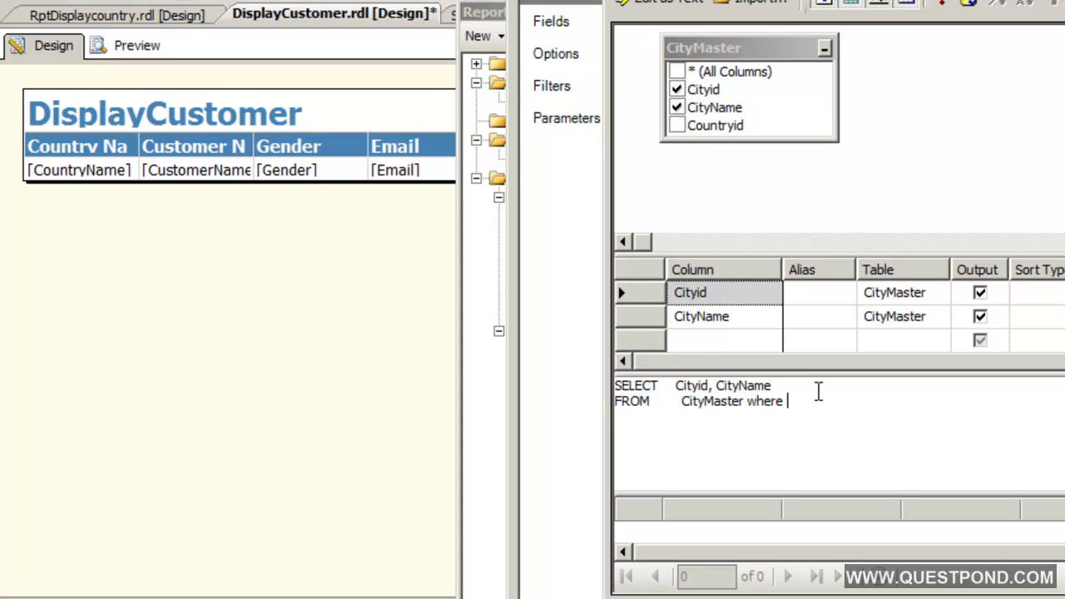
pyautogui.write('CountryId=@CountryName')
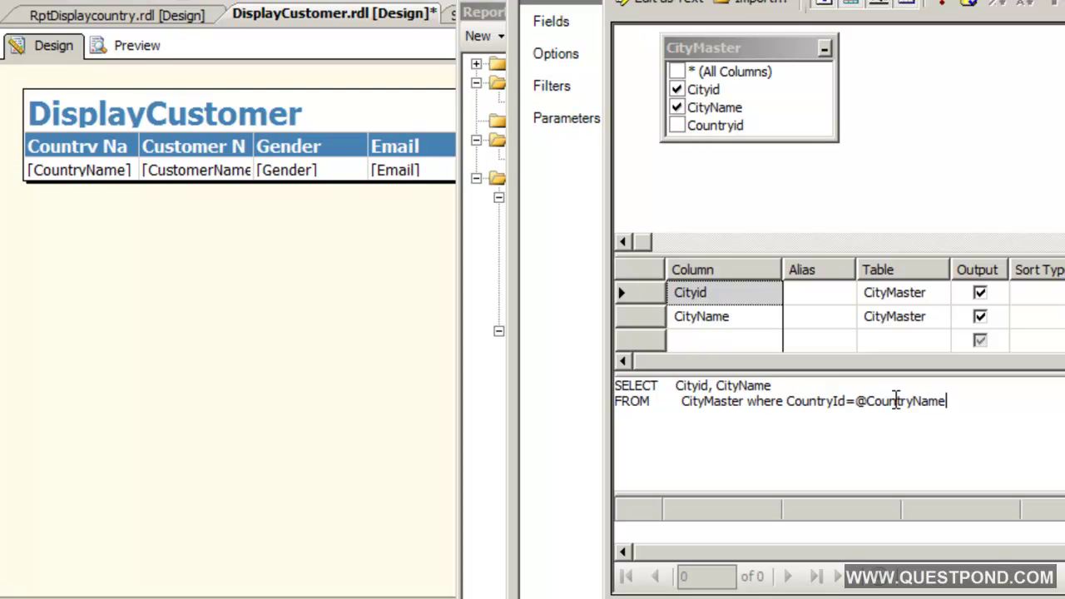
pyautogui.doubleClick(897, 401)
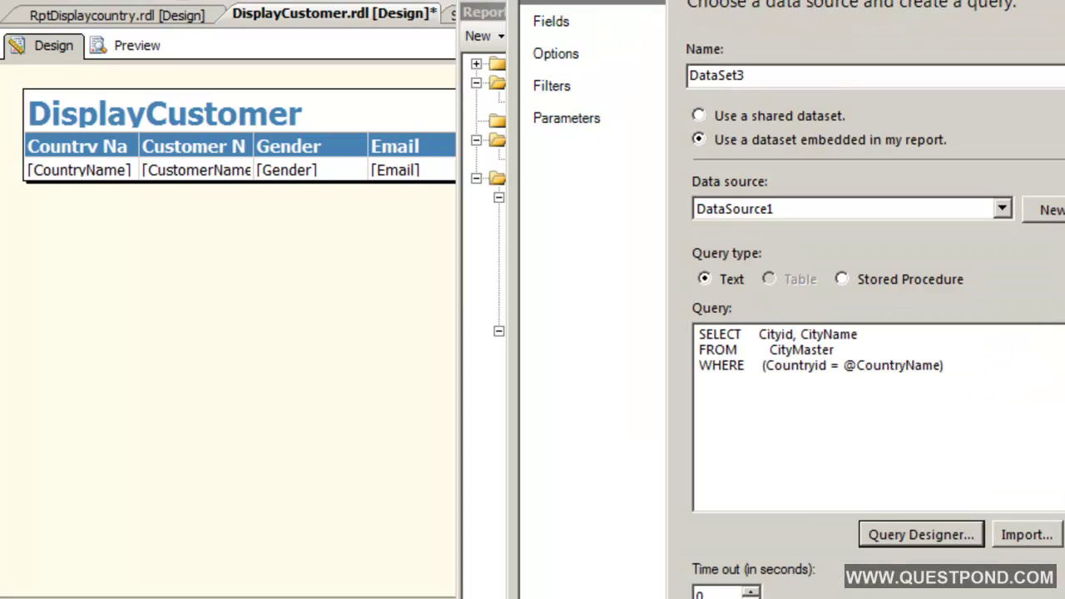
pyautogui.press('Return')
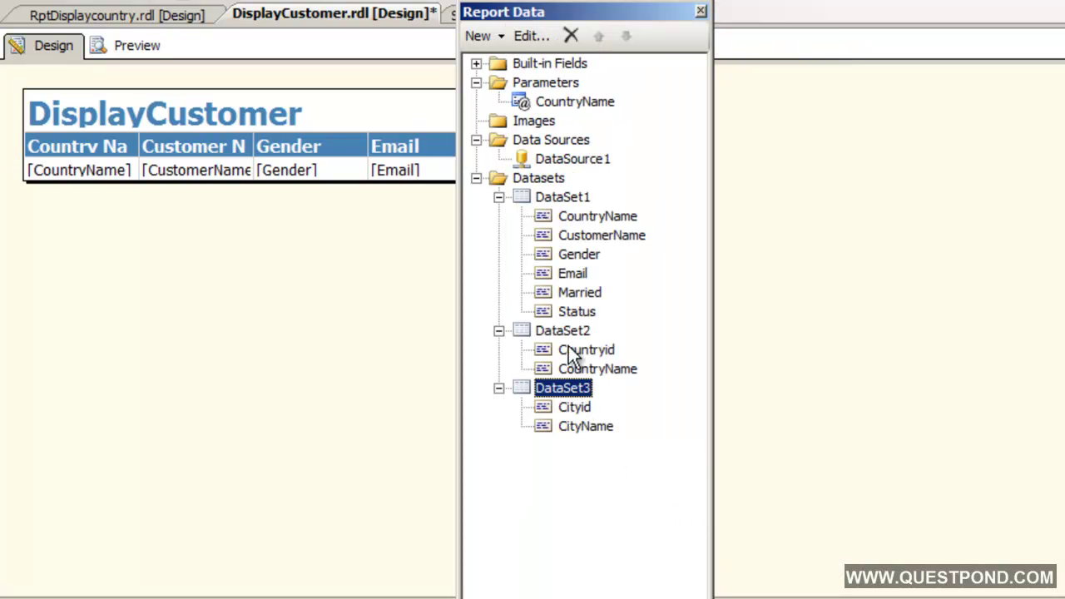
# Add a new report parameter named City with the prompt 'City'.
pyautogui.click(582, 107)
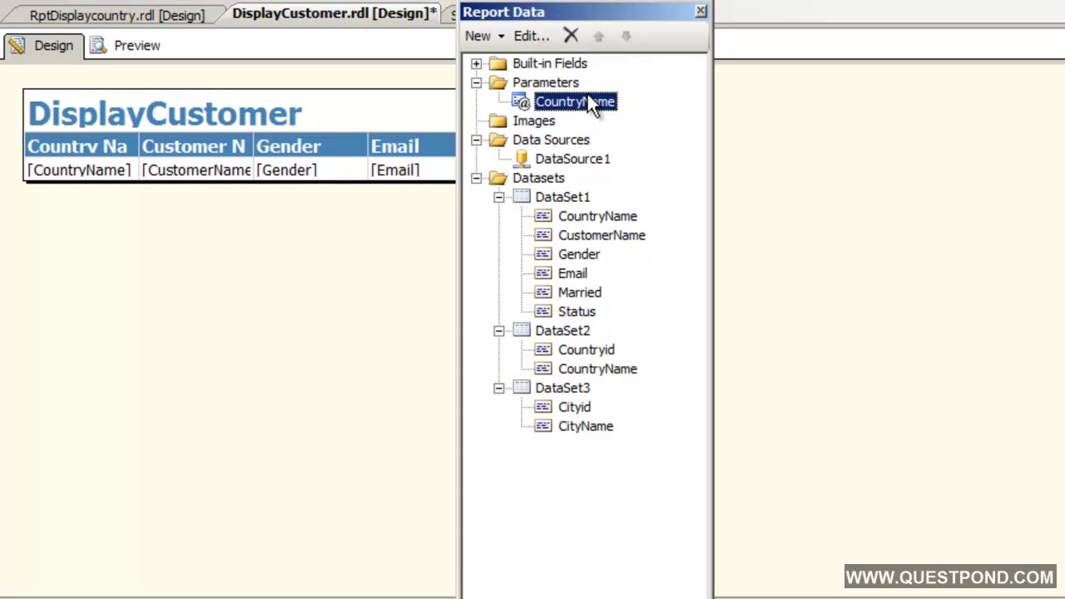
pyautogui.click(580, 391)
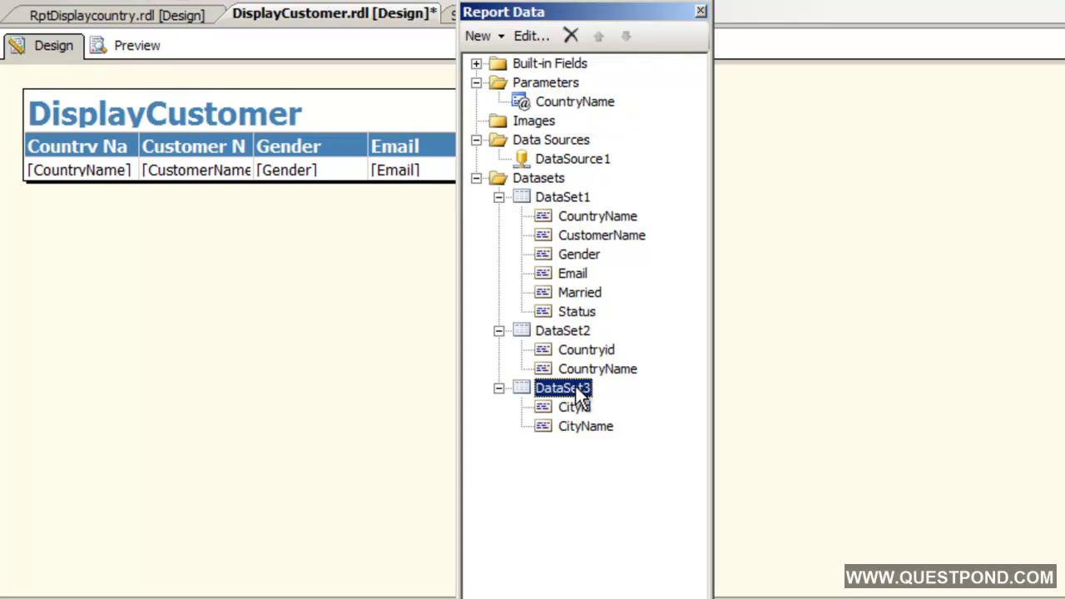
pyautogui.rightClick(546, 85)
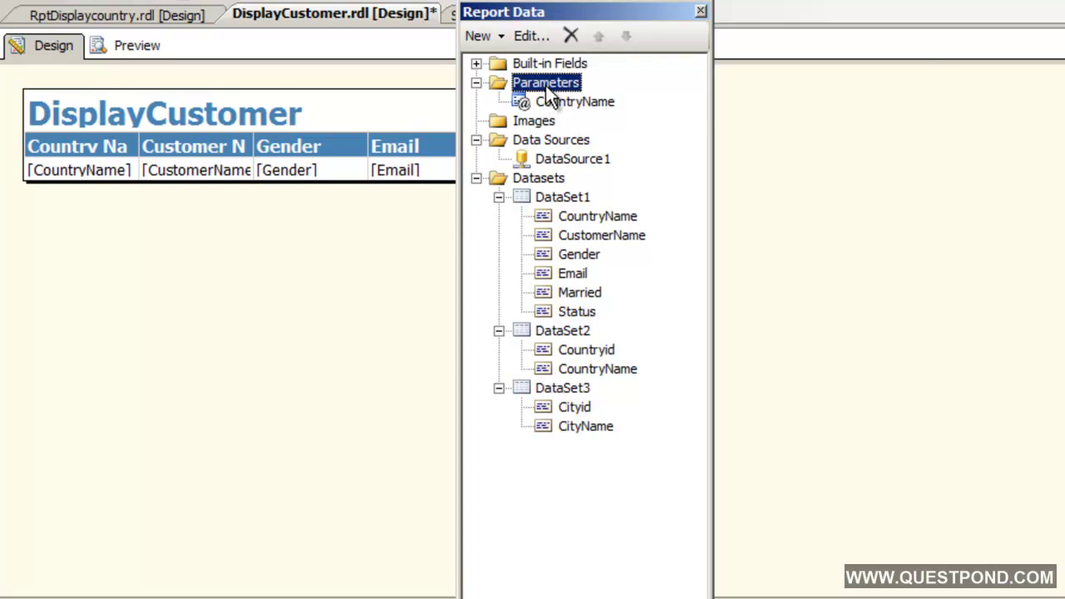
pyautogui.click(616, 101)
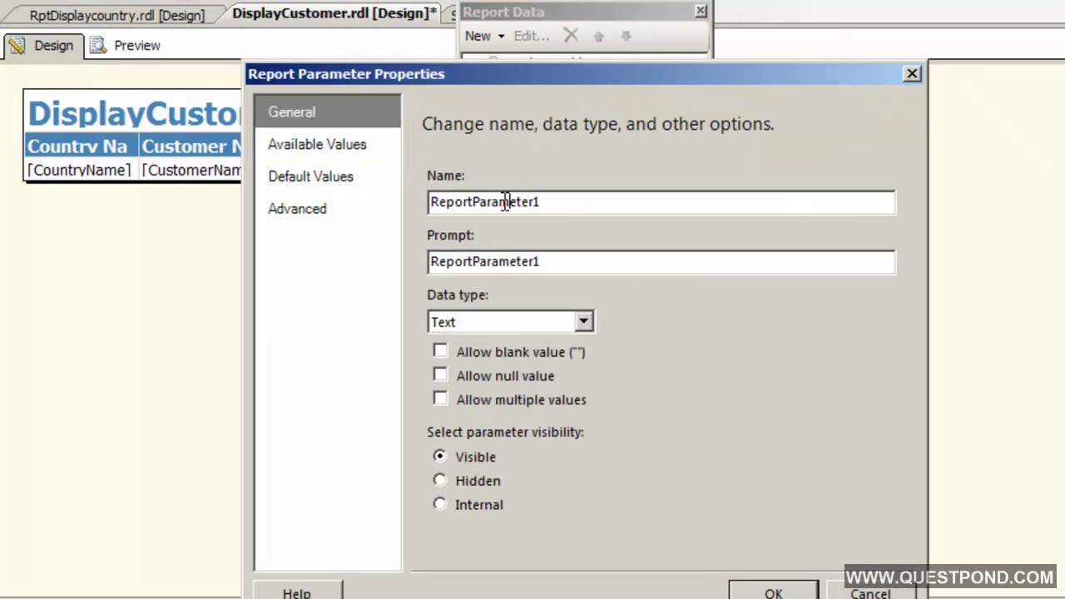
pyautogui.doubleClick(502, 202)
pyautogui.write('City')
pyautogui.press('Tab')
pyautogui.write('City')
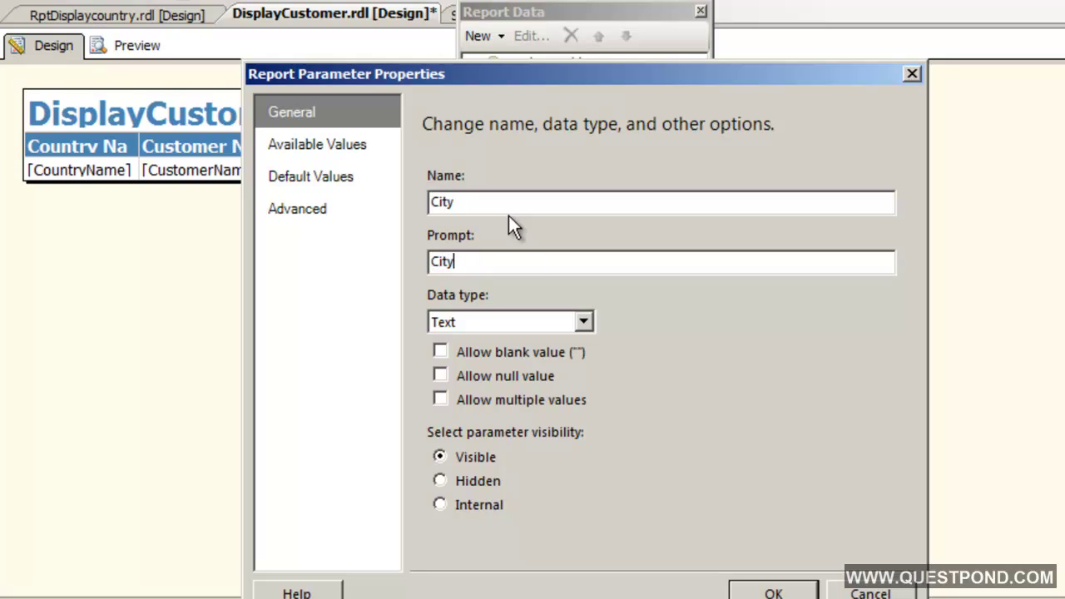
# Take City's available values from DataSet3, with Cityid as value and CityName as label, then preview.
pyautogui.click(340, 150)
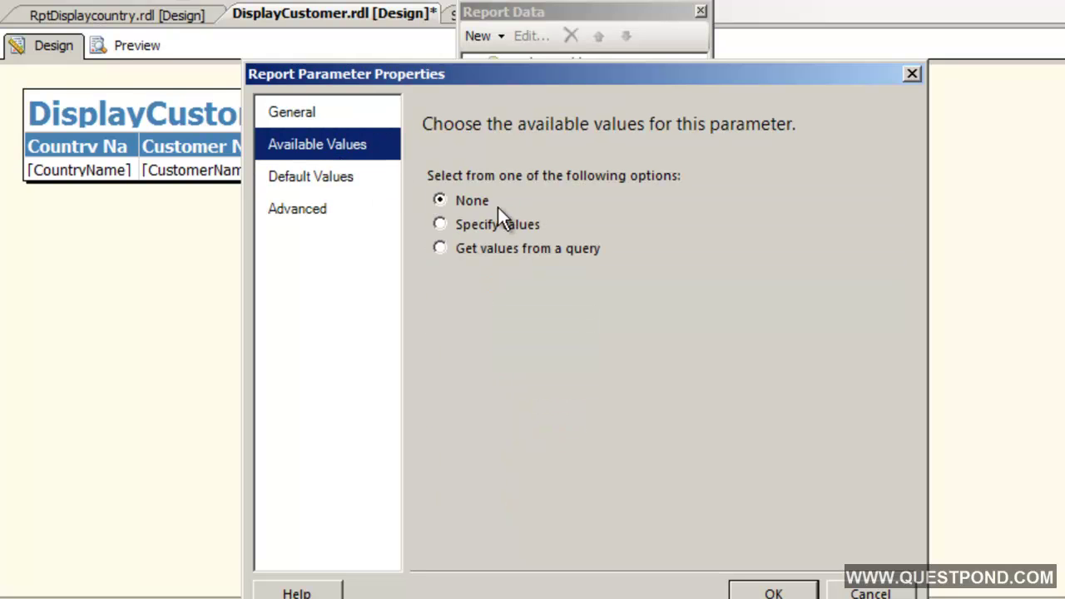
pyautogui.click(466, 250)
pyautogui.click(878, 333)
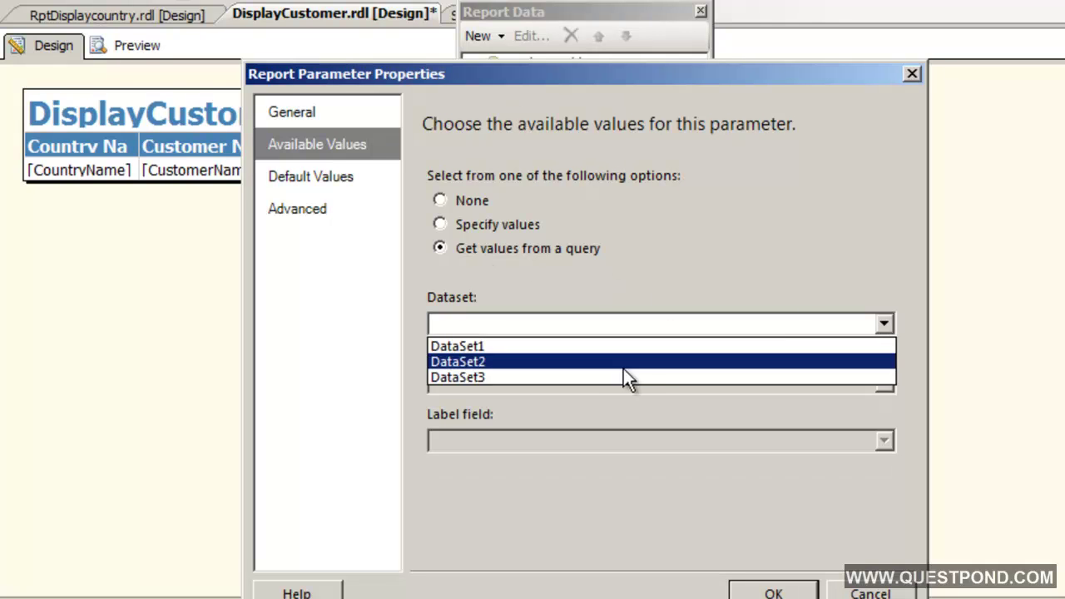
pyautogui.click(597, 375)
pyautogui.click(880, 382)
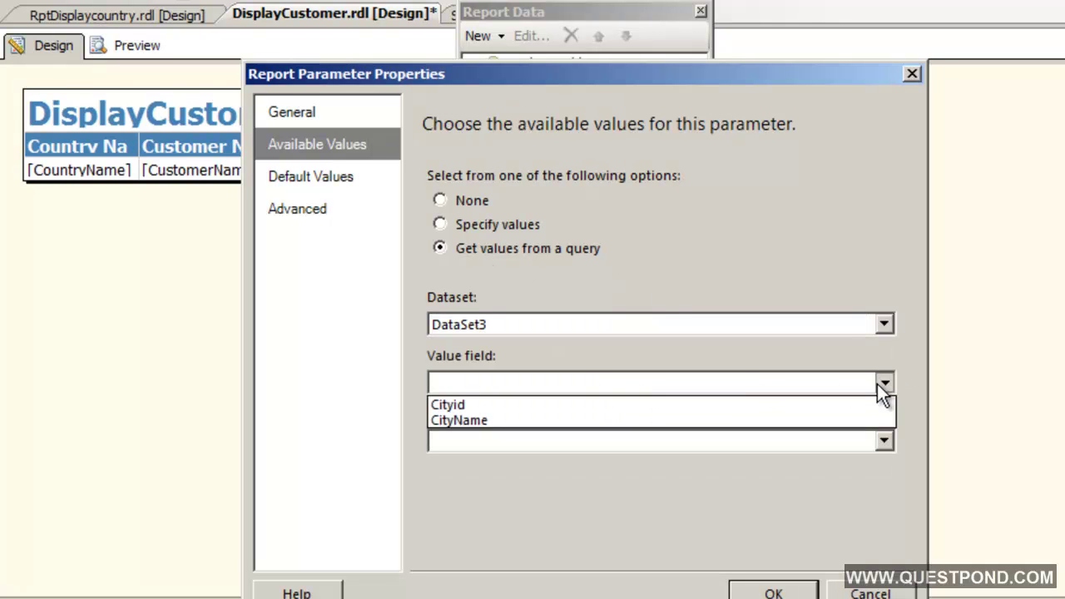
pyautogui.click(720, 405)
pyautogui.click(851, 451)
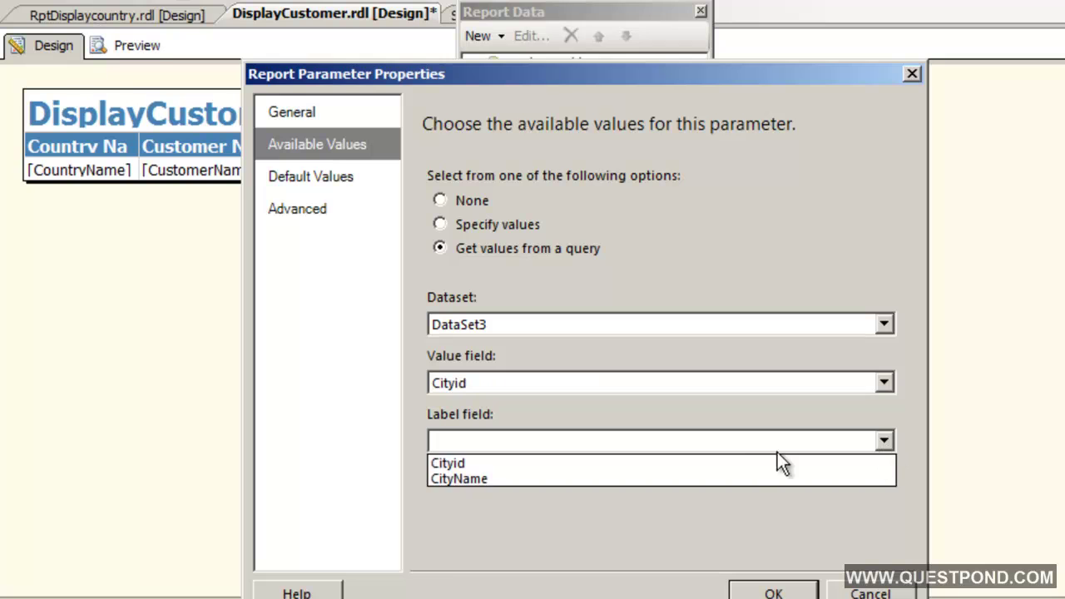
pyautogui.click(699, 479)
pyautogui.click(773, 592)
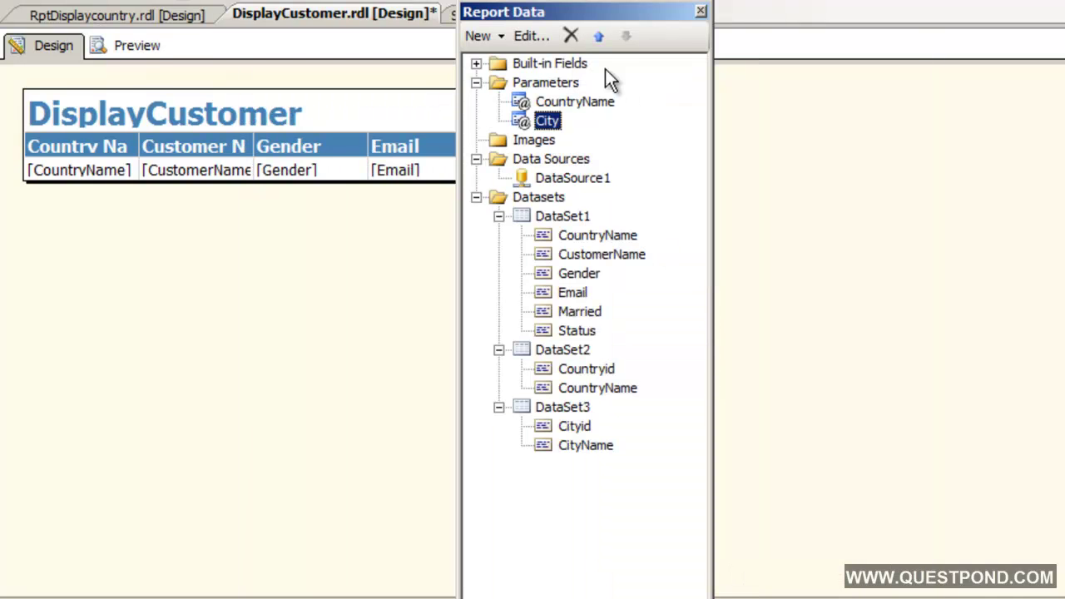
pyautogui.click(125, 47)
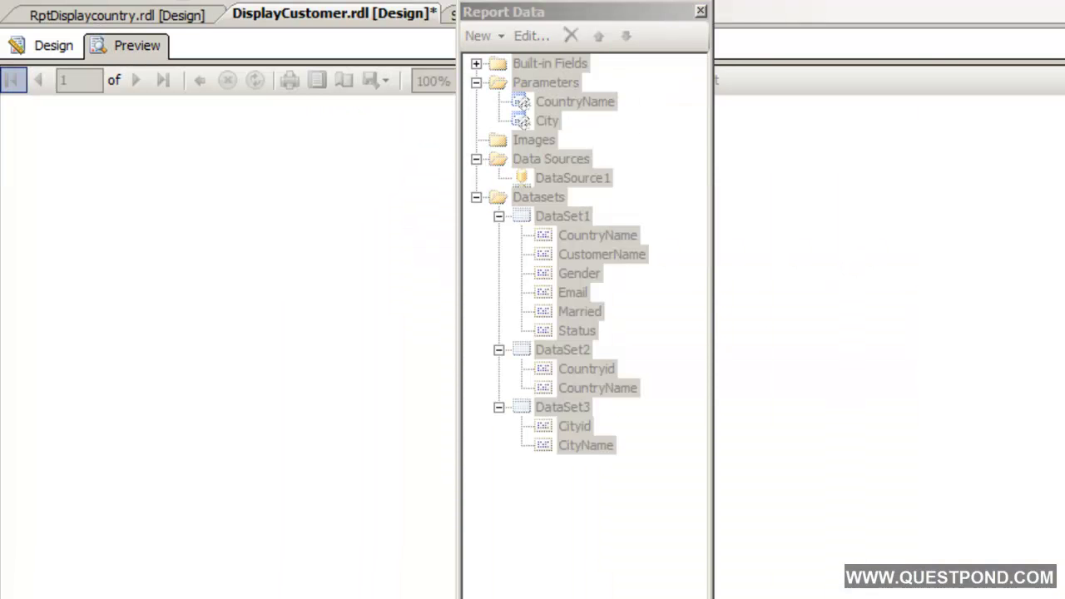
# Select IND as the country and compare its City choices against the CityMaster rows in SSMS.
pyautogui.click(702, 10)
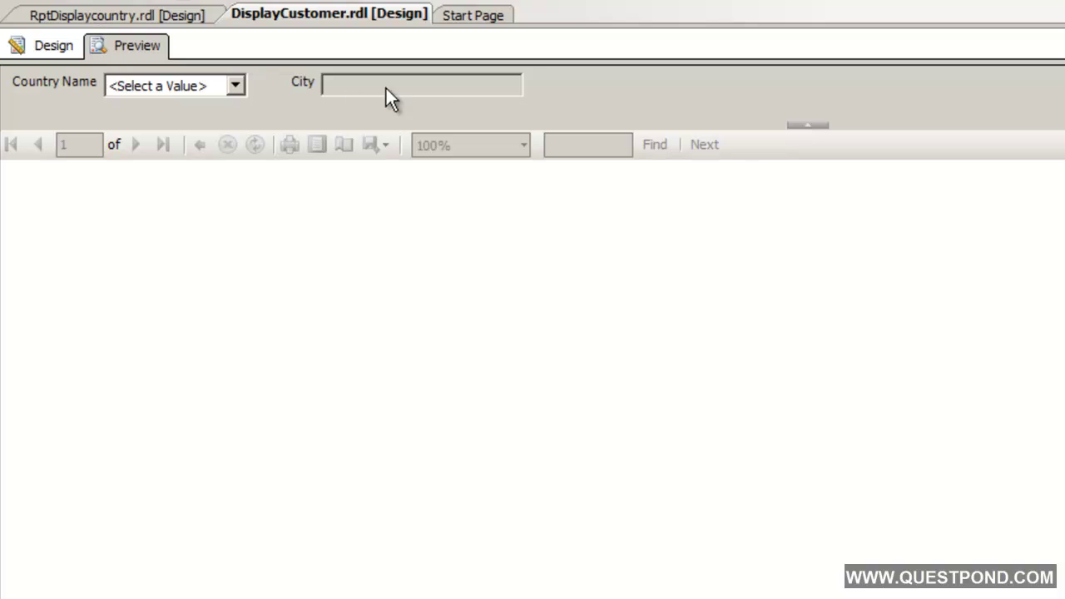
pyautogui.click(200, 88)
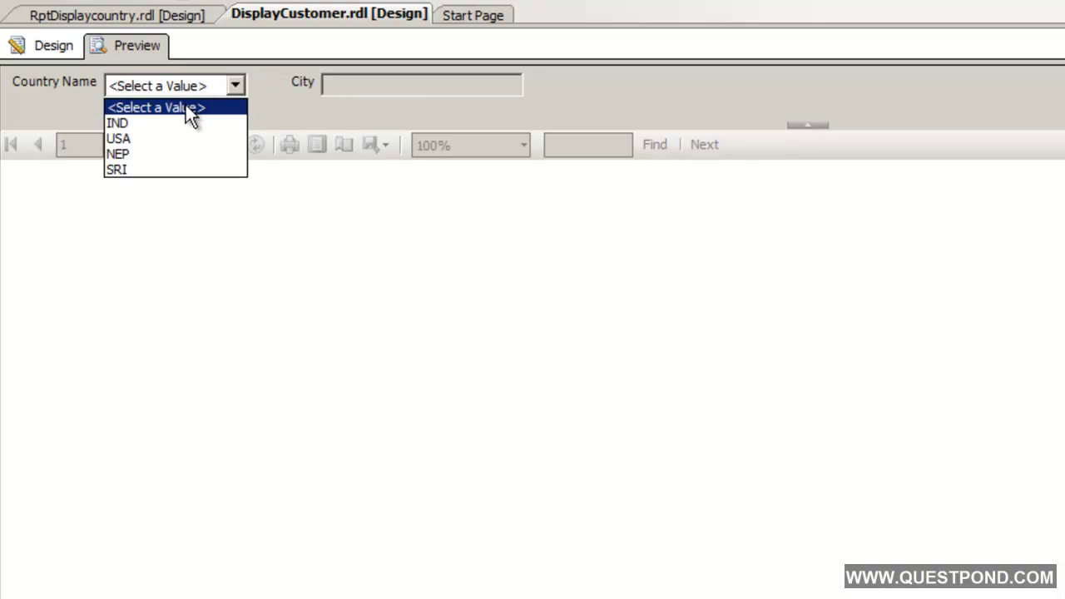
pyautogui.click(176, 119)
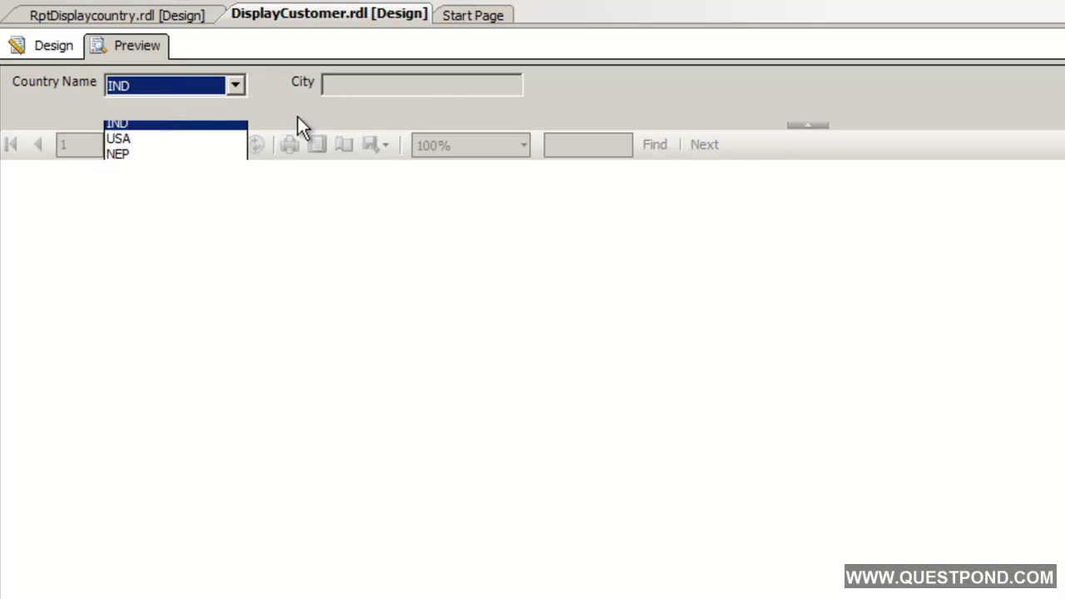
pyautogui.click(430, 85)
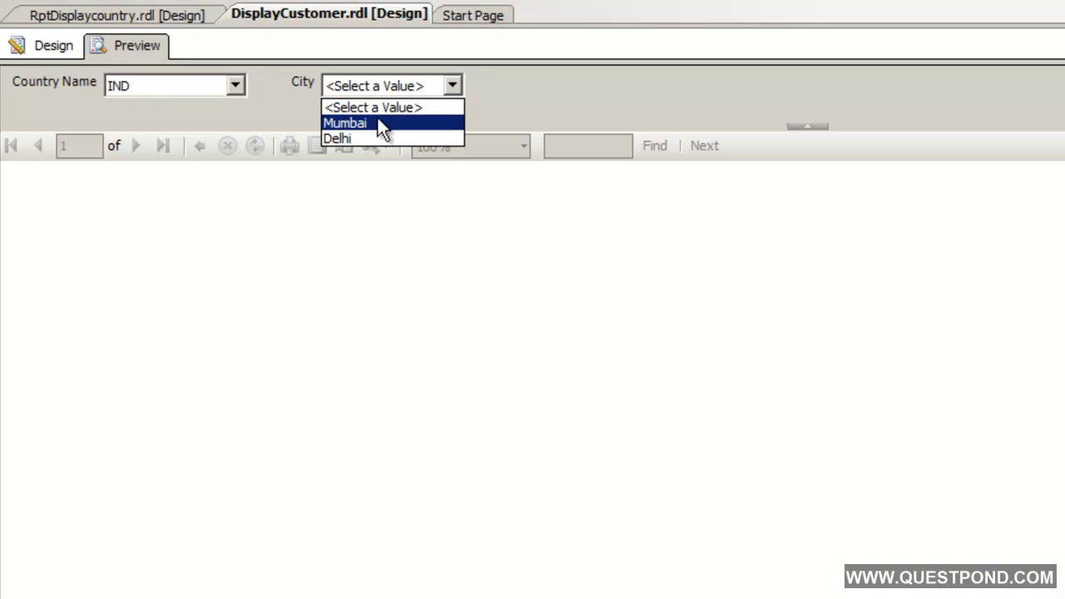
pyautogui.click(241, 118)
pyautogui.hotkey('alt', 'Tab')
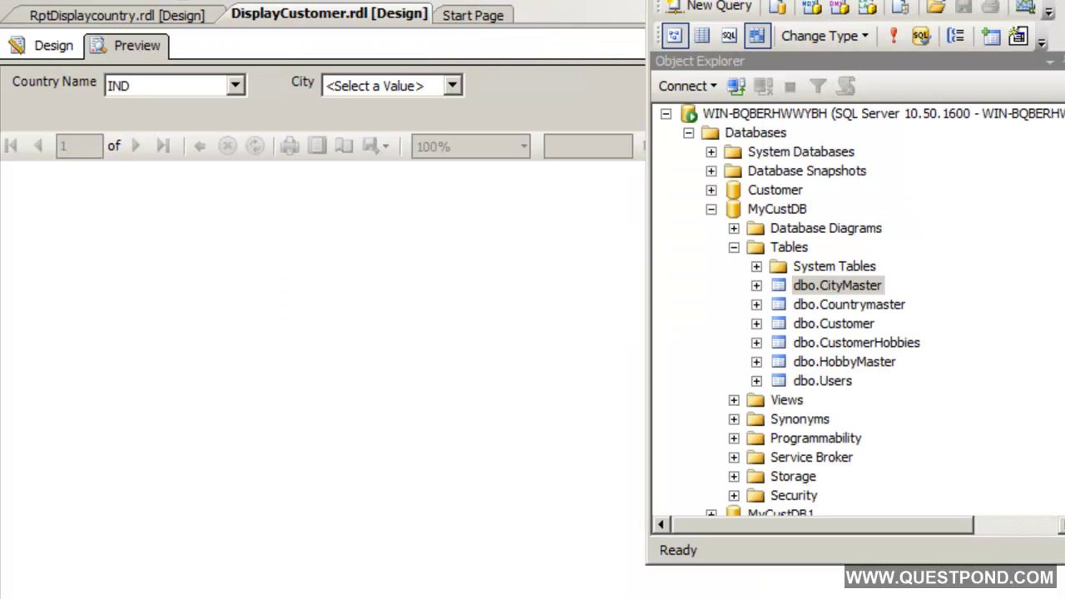
pyautogui.click(331, 242)
# Switch the country to NEP and check that the City list shows only Nepal's cities.
pyautogui.click(452, 86)
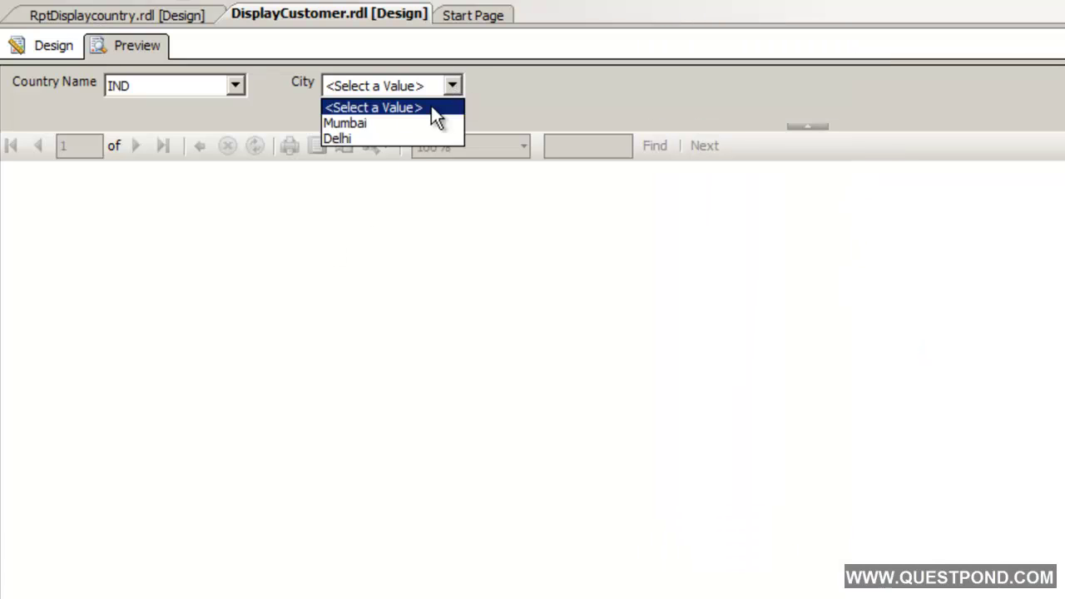
pyautogui.click(242, 93)
pyautogui.click(234, 87)
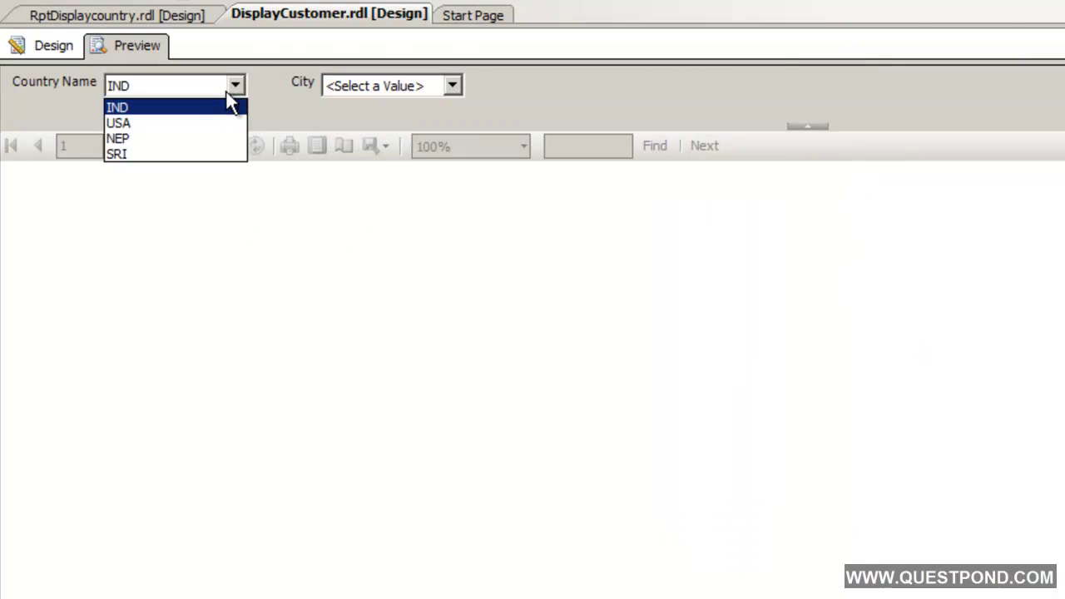
pyautogui.click(182, 137)
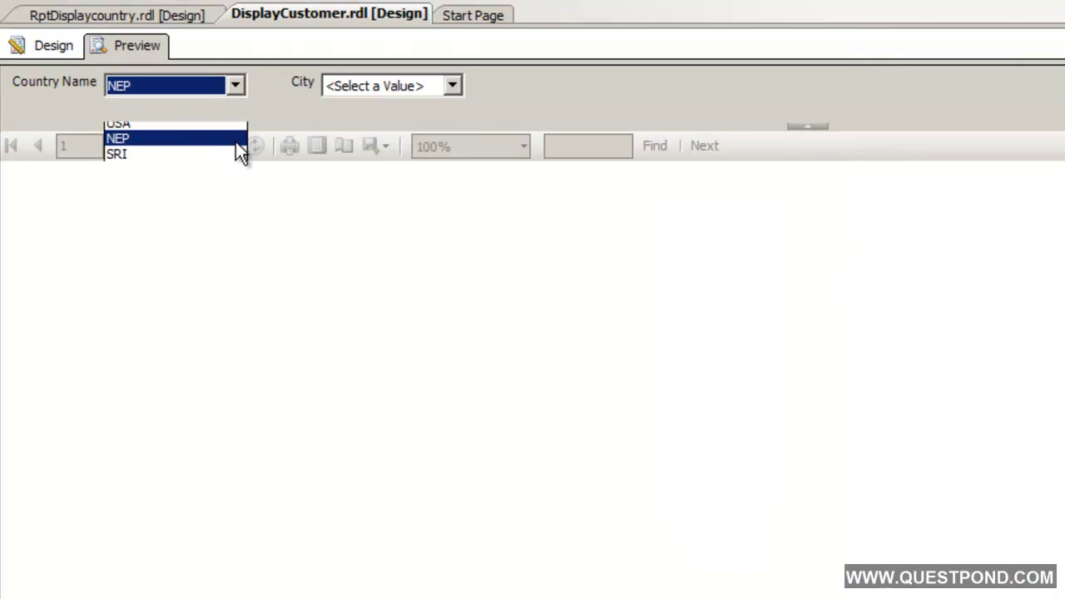
pyautogui.click(452, 86)
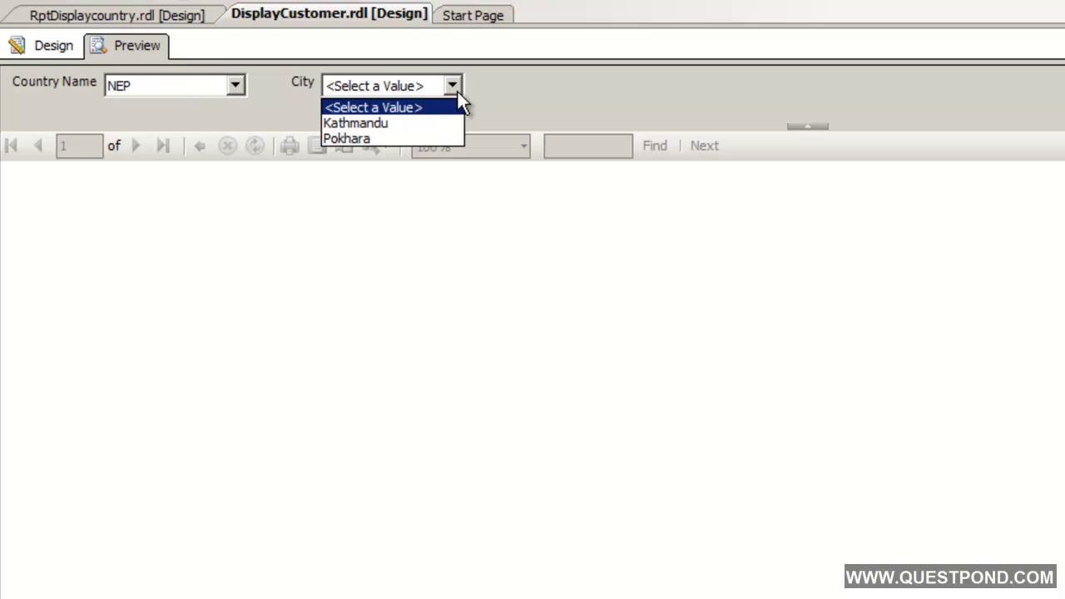
pyautogui.click(392, 166)
# Set Country Name back to IND and choose Mumbai as the City.
pyautogui.click(234, 86)
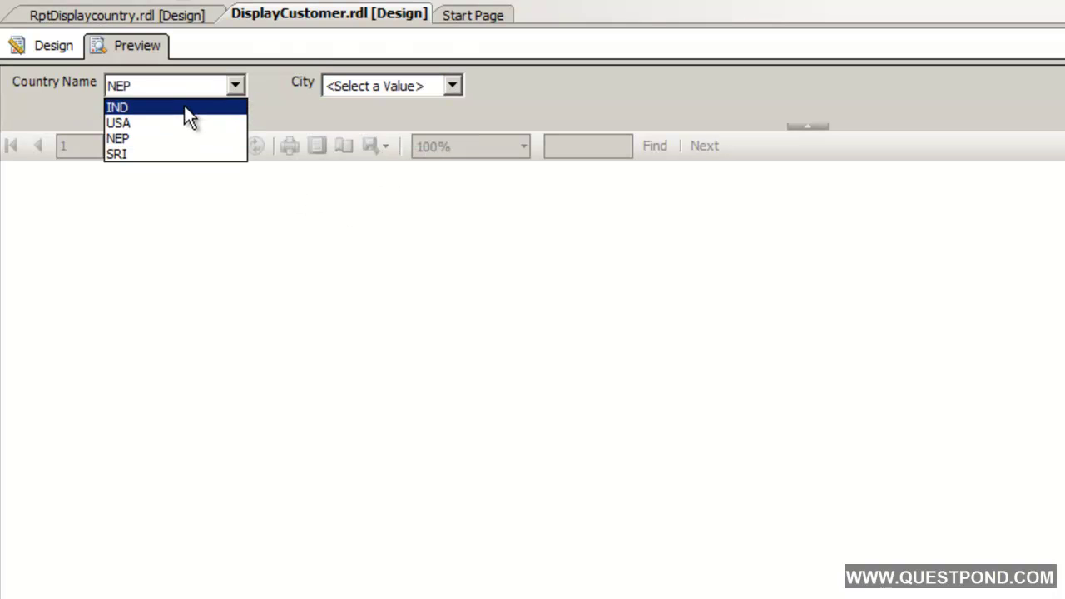
pyautogui.click(185, 108)
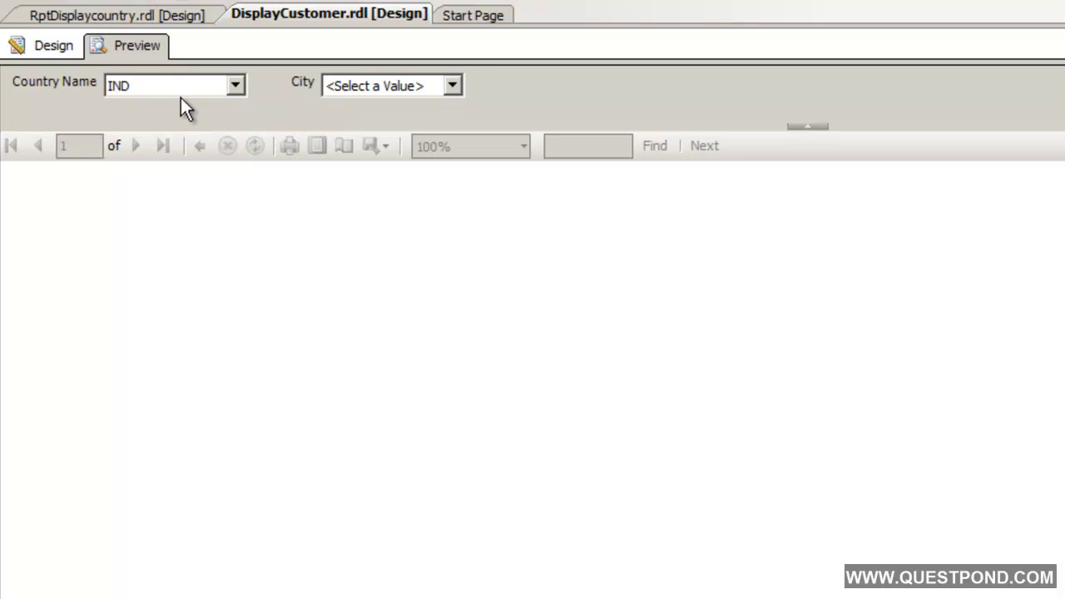
pyautogui.click(387, 86)
pyautogui.click(376, 125)
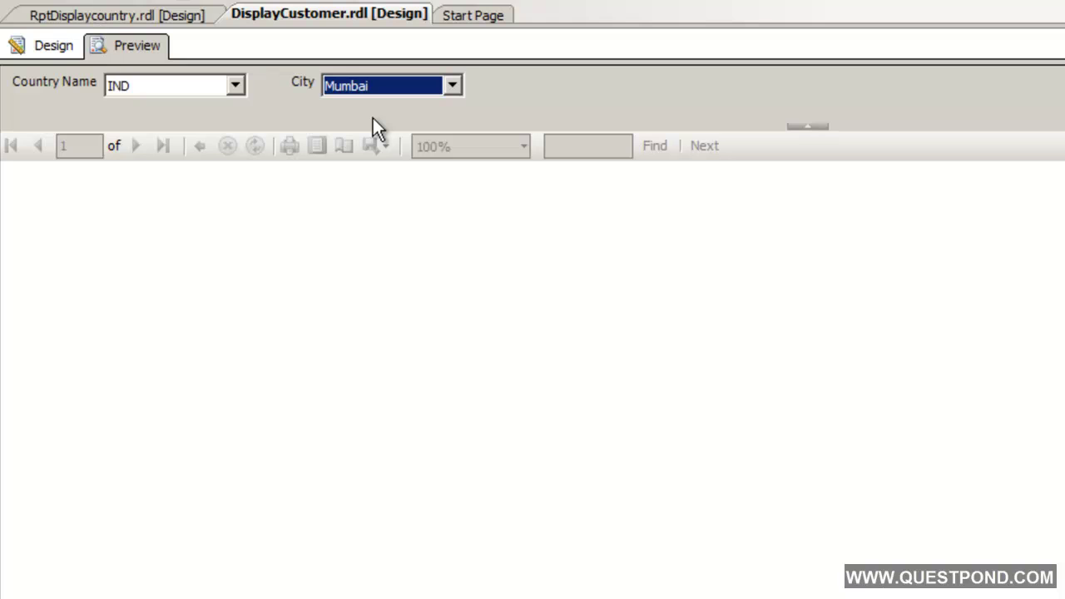